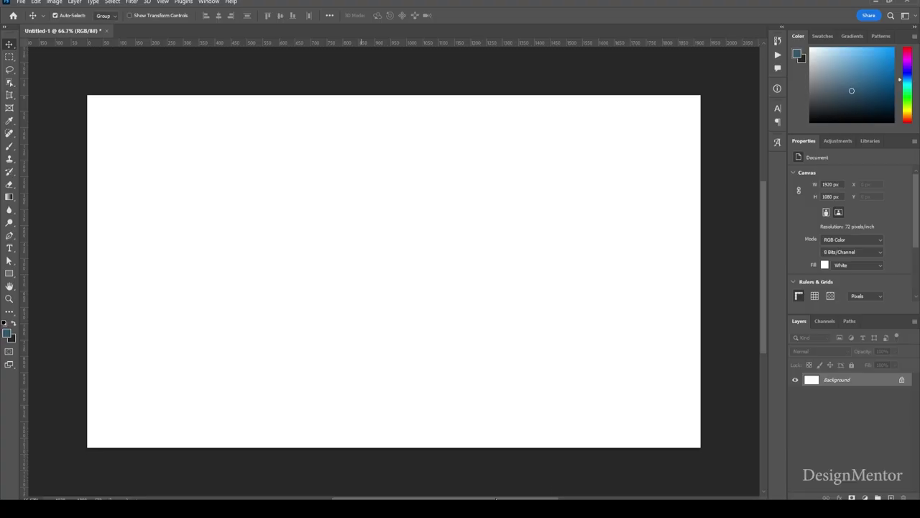
Add Layer 1 filled with dark blue #36556b and open its Blending Options.
{"action": "left_click", "coordinate": [891, 497]}
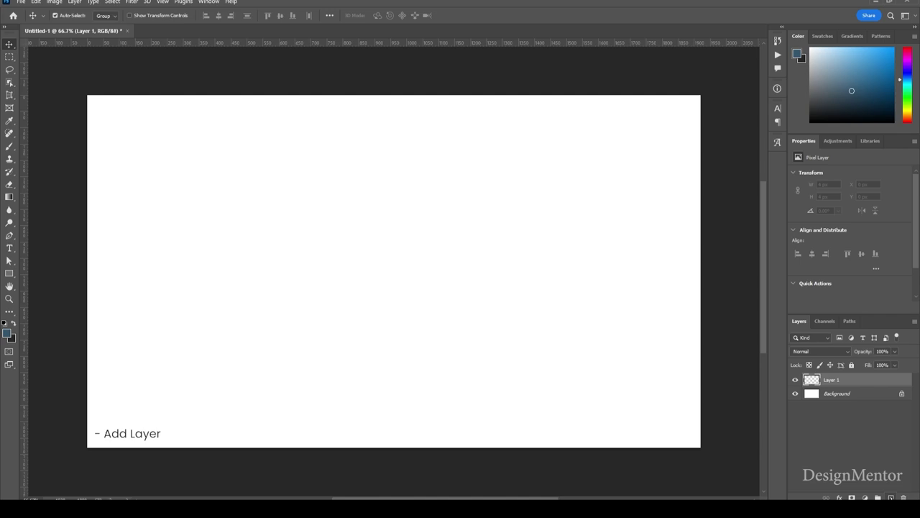
{"action": "left_click", "coordinate": [8, 335]}
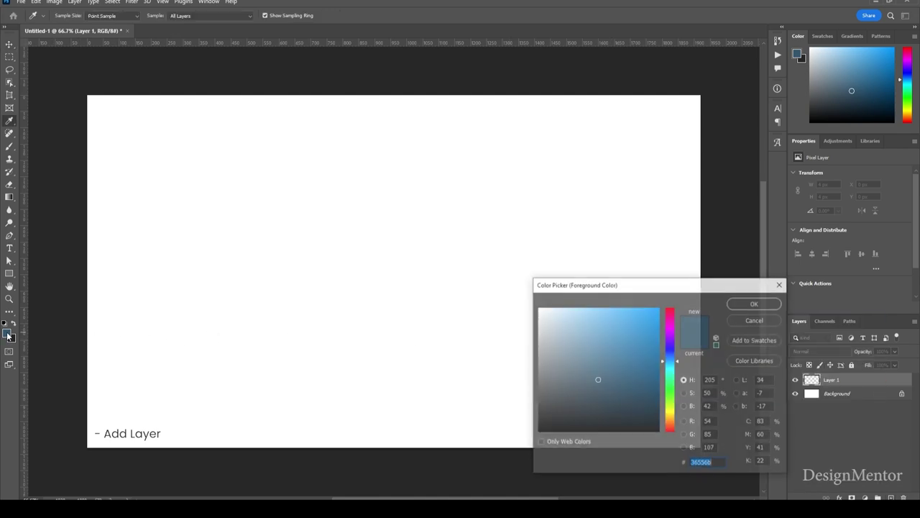
{"action": "left_click", "coordinate": [735, 304]}
{"action": "key", "text": "alt+BackSpace"}
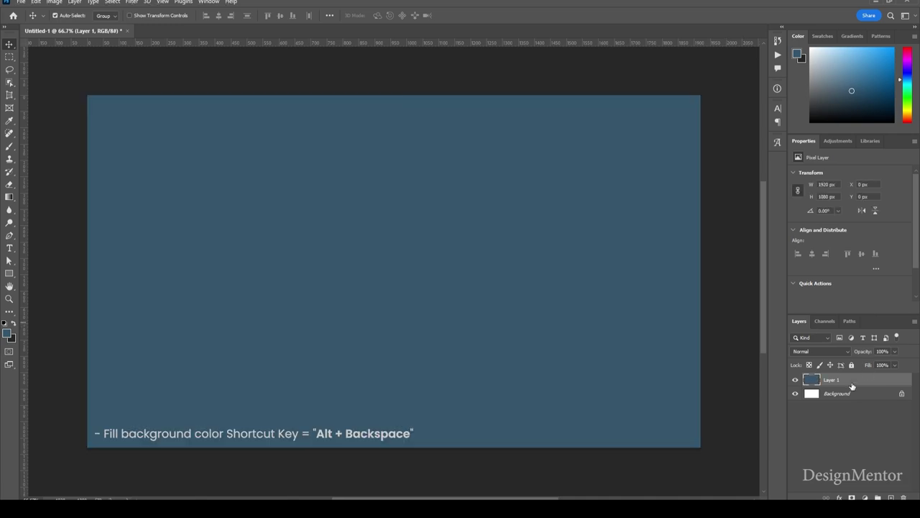
{"action": "right_click", "coordinate": [852, 383]}
{"action": "left_click", "coordinate": [795, 123]}
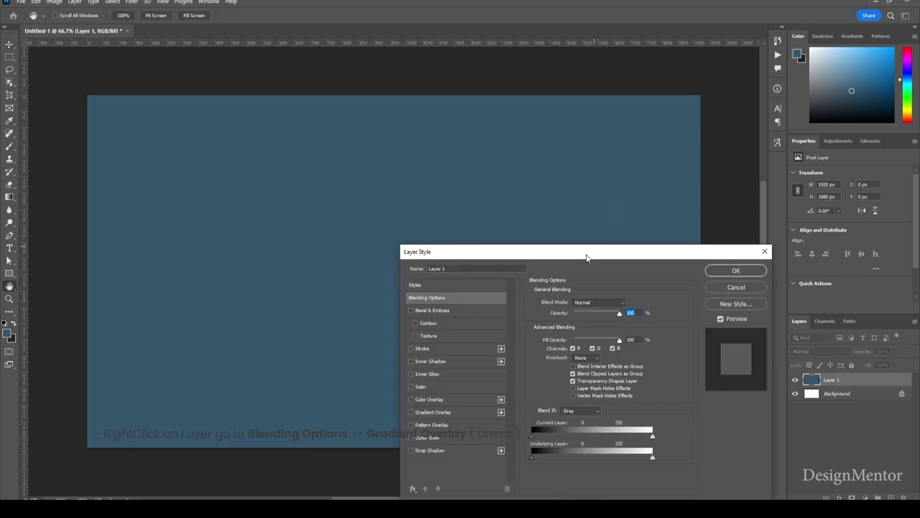
Enable a linear Gradient Overlay and set its left stop to grey #b1bbc1.
{"action": "left_click_drag", "start_coordinate": [587, 256], "coordinate": [697, 170]}
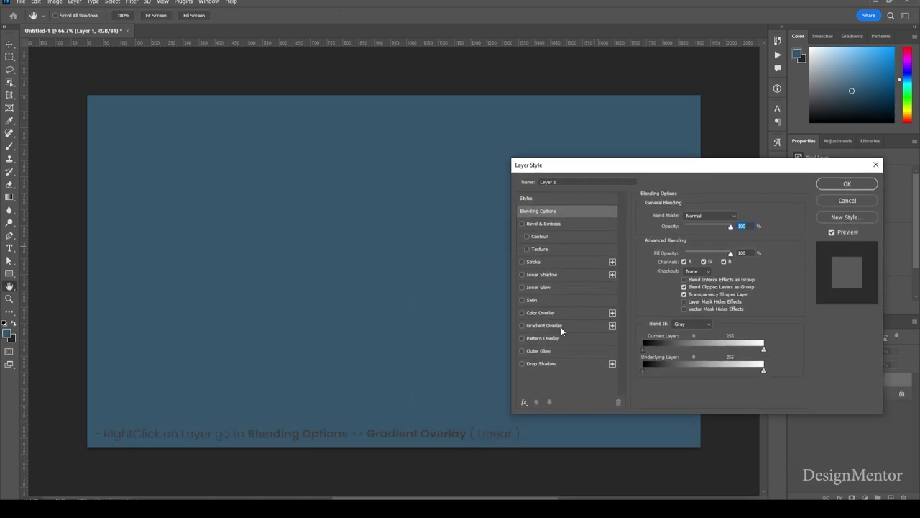
{"action": "left_click", "coordinate": [561, 328]}
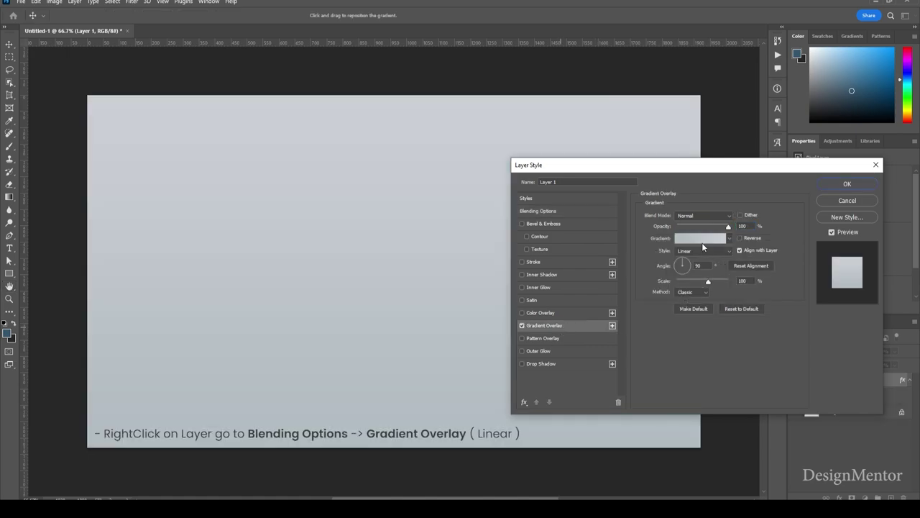
{"action": "left_click", "coordinate": [701, 238]}
{"action": "left_click", "coordinate": [573, 389]}
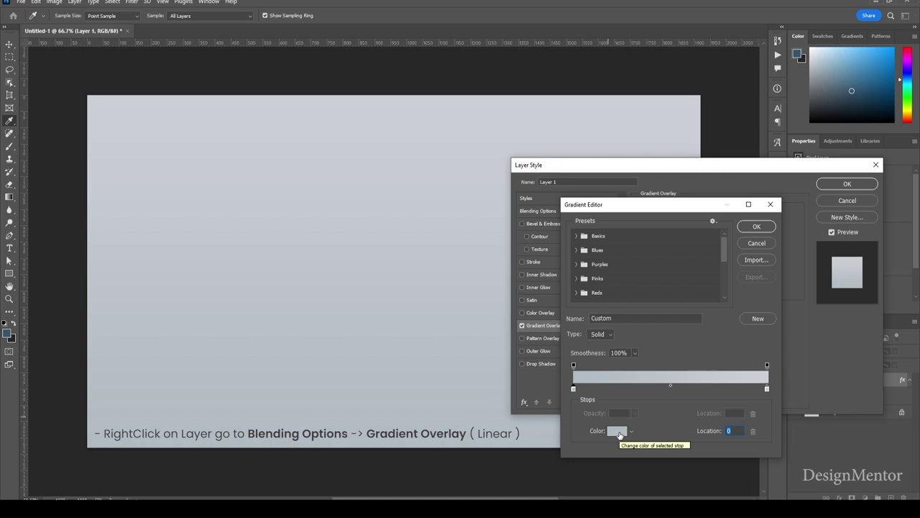
{"action": "left_click", "coordinate": [618, 431]}
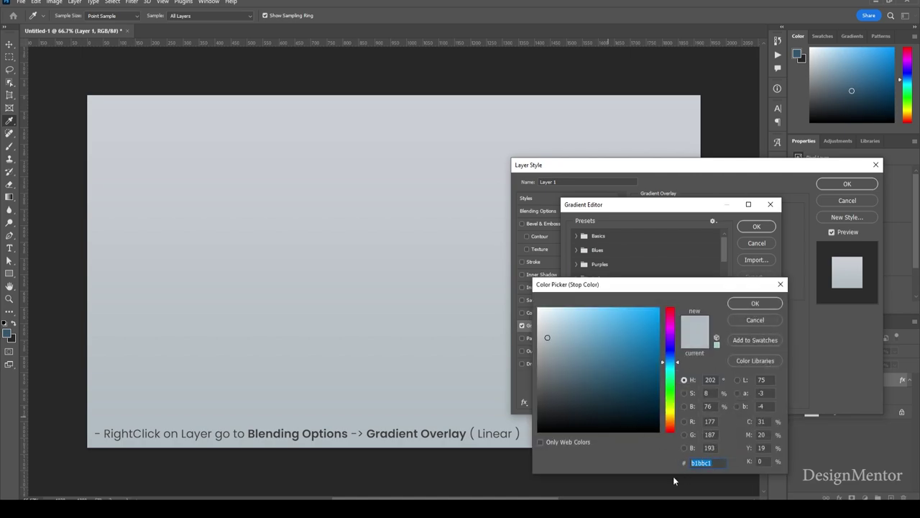
{"action": "type", "text": "b1"}
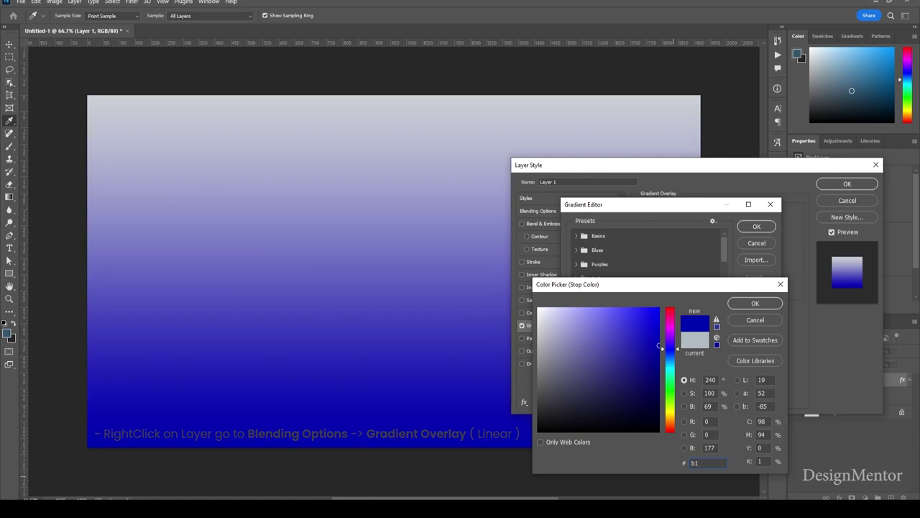
{"action": "type", "text": "bbc1"}
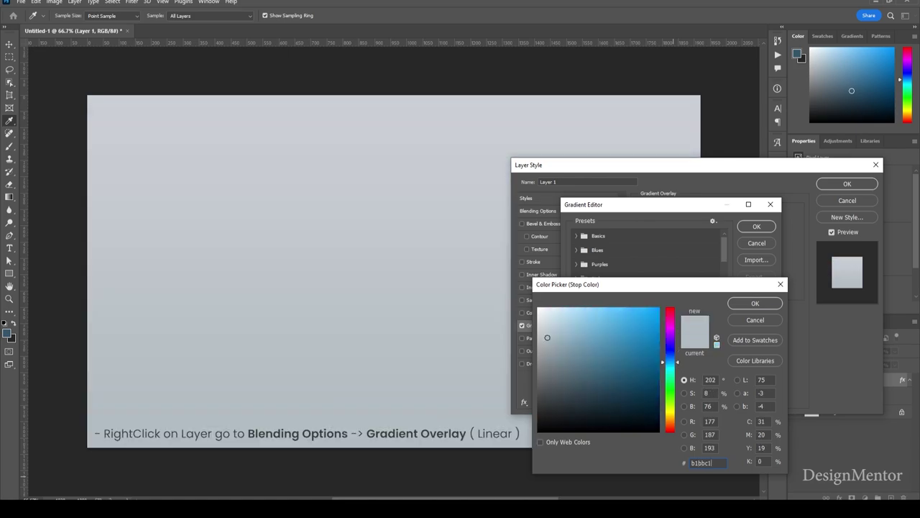
{"action": "left_click", "coordinate": [747, 306]}
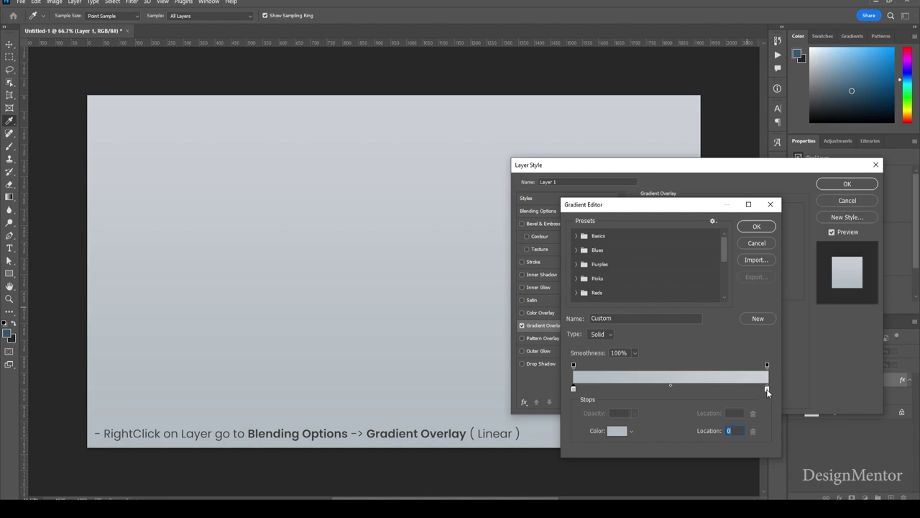
Set the gradient's right stop to a light grey by hex entry and close the Gradient Editor.
{"action": "left_click", "coordinate": [765, 389]}
{"action": "left_click", "coordinate": [612, 431]}
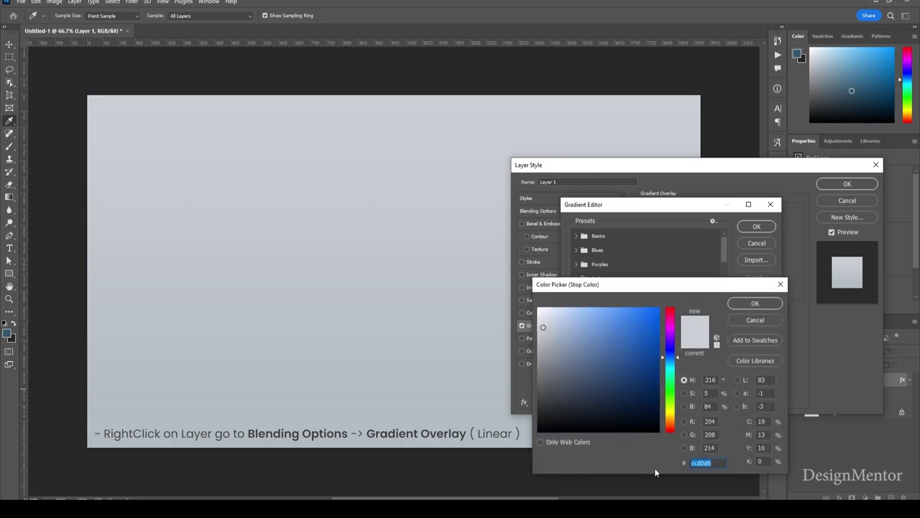
{"action": "type", "text": "00ccd"}
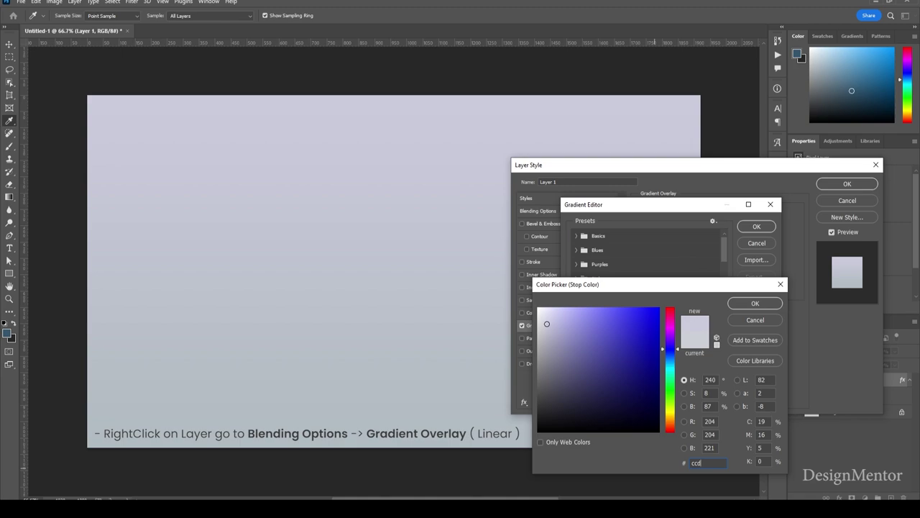
{"action": "type", "text": "0d"}
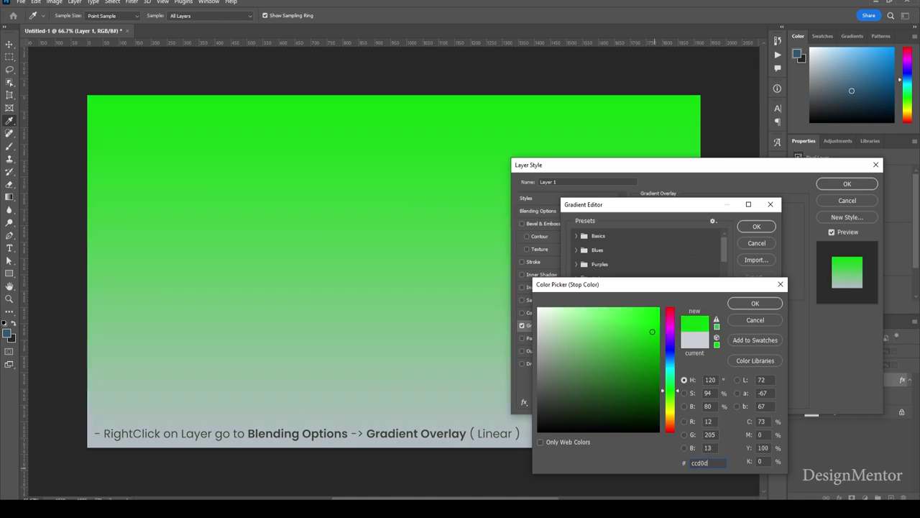
{"action": "type", "text": "6"}
{"action": "left_click", "coordinate": [736, 306]}
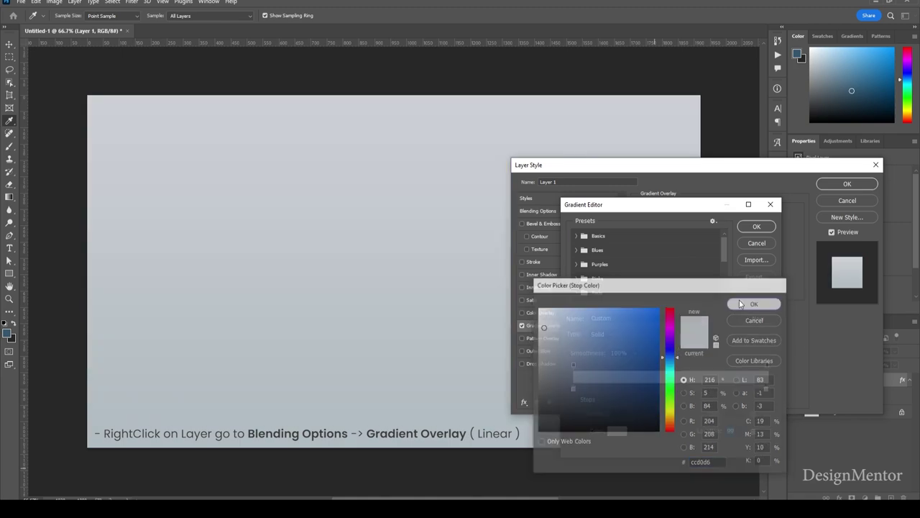
{"action": "left_click", "coordinate": [748, 227]}
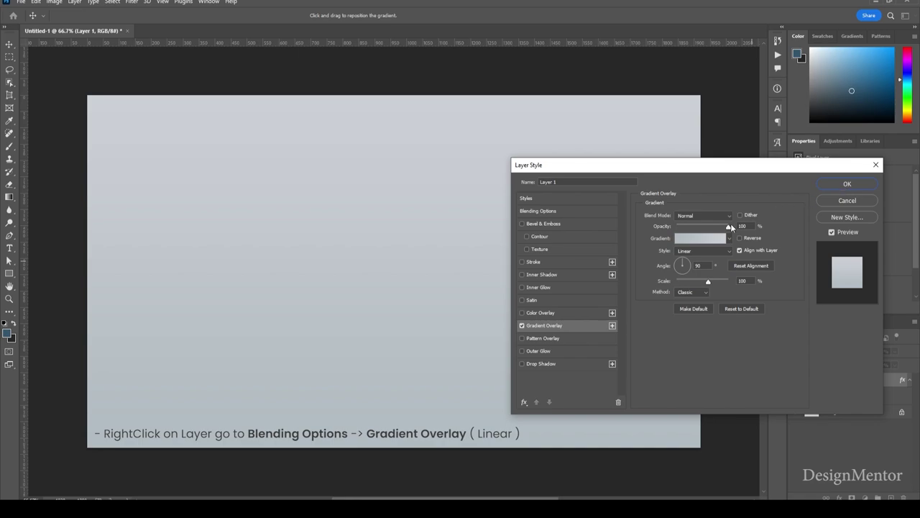
Brighten the right gradient stop further and apply the 90° gradient overlay to Layer 1.
{"action": "left_click", "coordinate": [696, 245]}
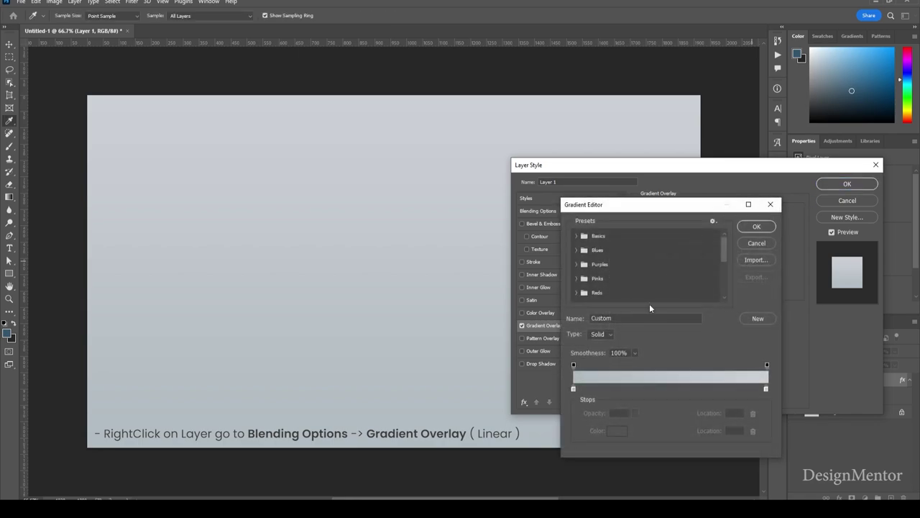
{"action": "left_click", "coordinate": [766, 389]}
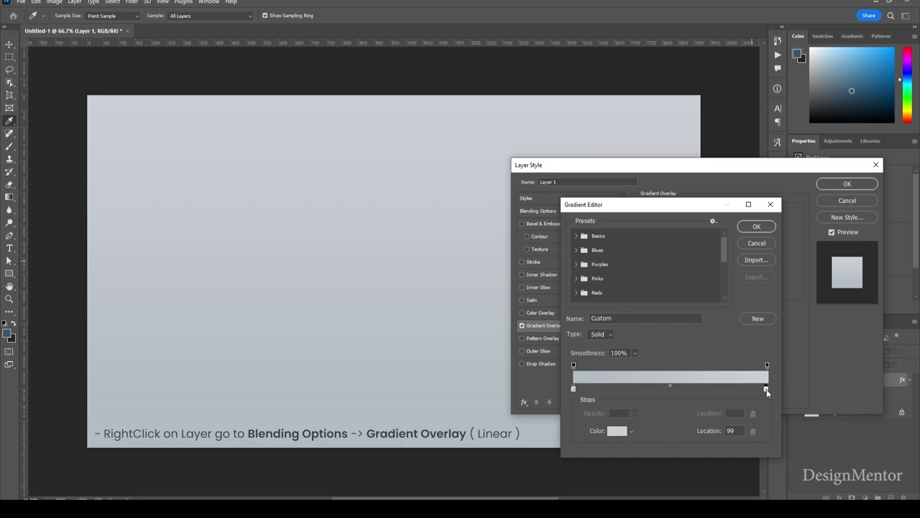
{"action": "left_click", "coordinate": [618, 430]}
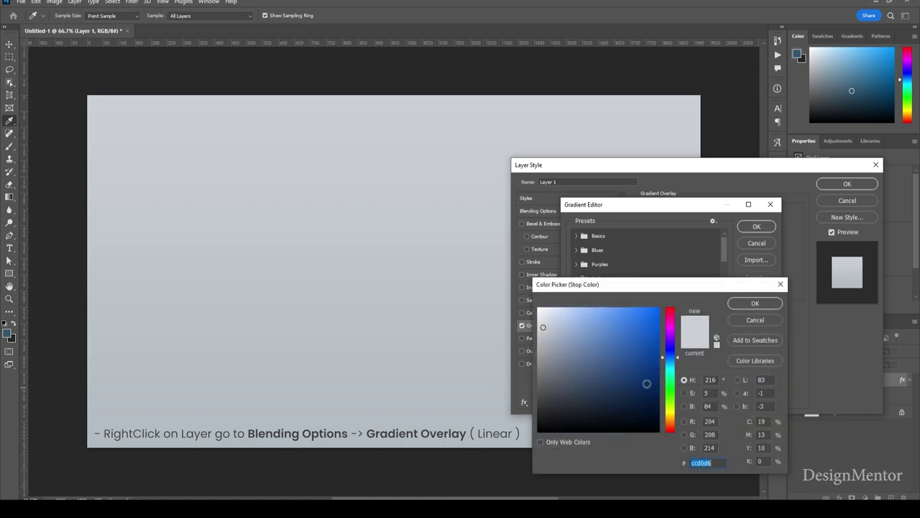
{"action": "left_click", "coordinate": [542, 319]}
{"action": "left_click", "coordinate": [755, 303]}
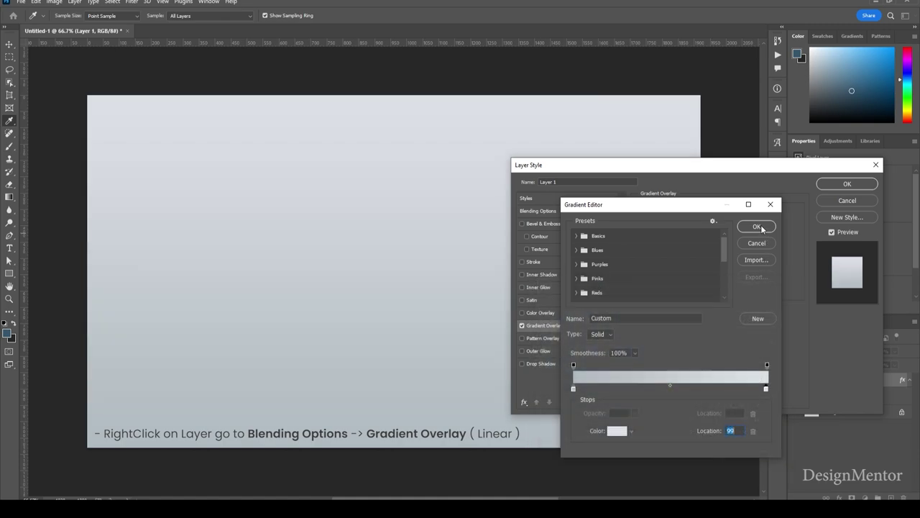
{"action": "left_click", "coordinate": [756, 226]}
{"action": "left_click", "coordinate": [847, 184]}
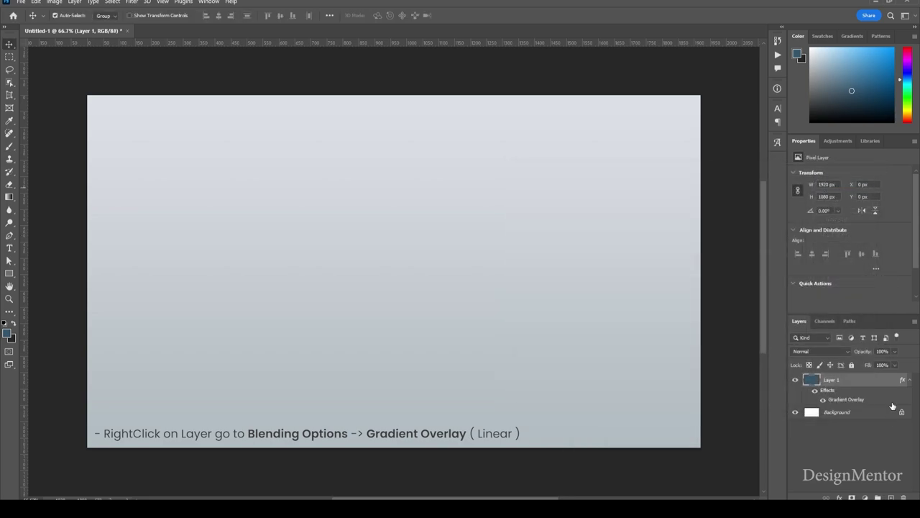
Create a dark blue 1600×600 px rounded rectangle with the Rectangle Tool.
{"action": "left_click", "coordinate": [910, 381]}
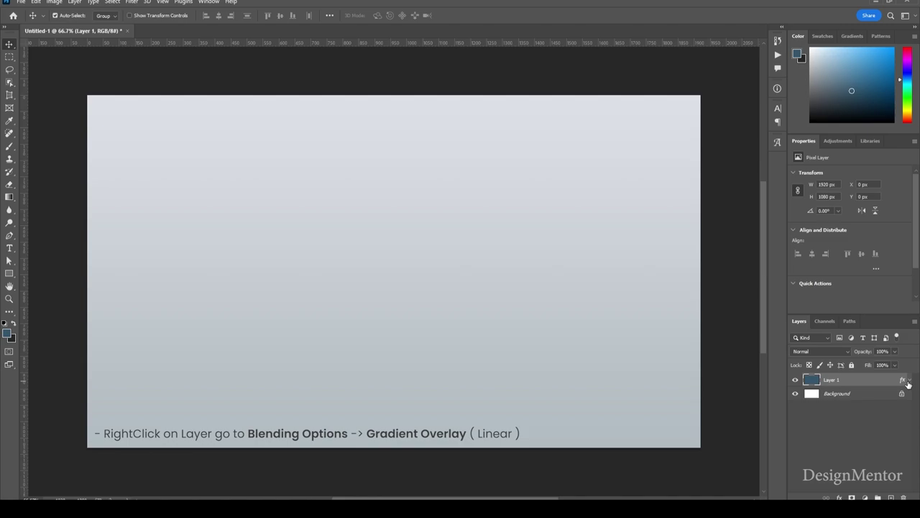
{"action": "left_click", "coordinate": [10, 274]}
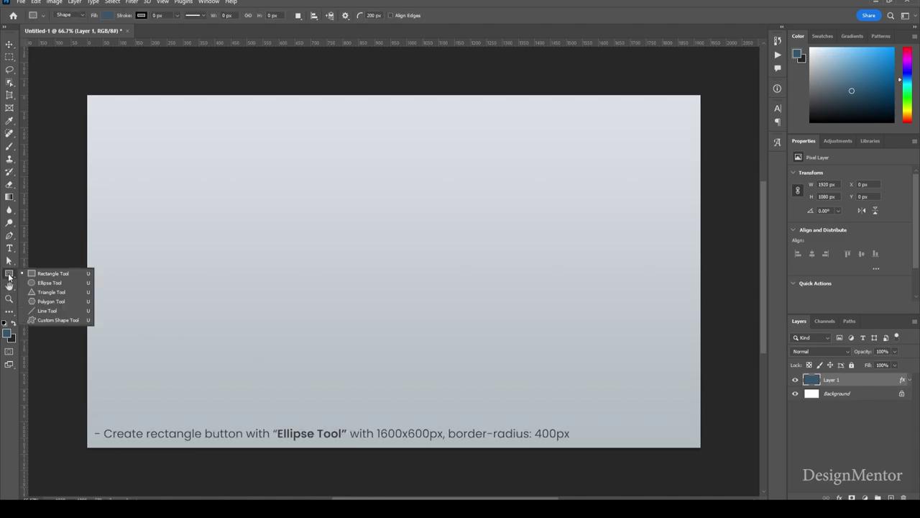
{"action": "left_click", "coordinate": [52, 273]}
{"action": "left_click", "coordinate": [391, 266]}
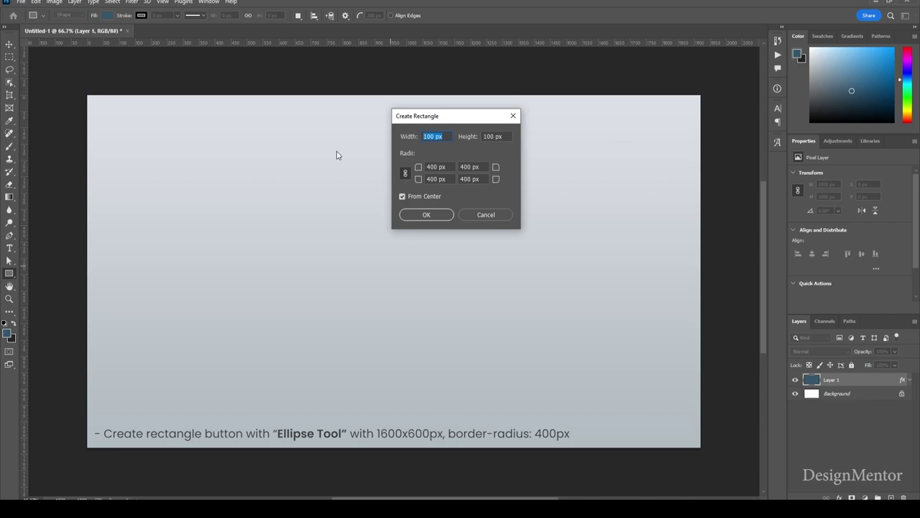
{"action": "type", "text": "1600 px"}
{"action": "key", "text": "Tab"}
{"action": "type", "text": "600"}
{"action": "key", "text": "Tab"}
{"action": "key", "text": "Tab"}
{"action": "key", "text": "Tab"}
{"action": "key", "text": "Tab"}
{"action": "left_click", "coordinate": [426, 214]}
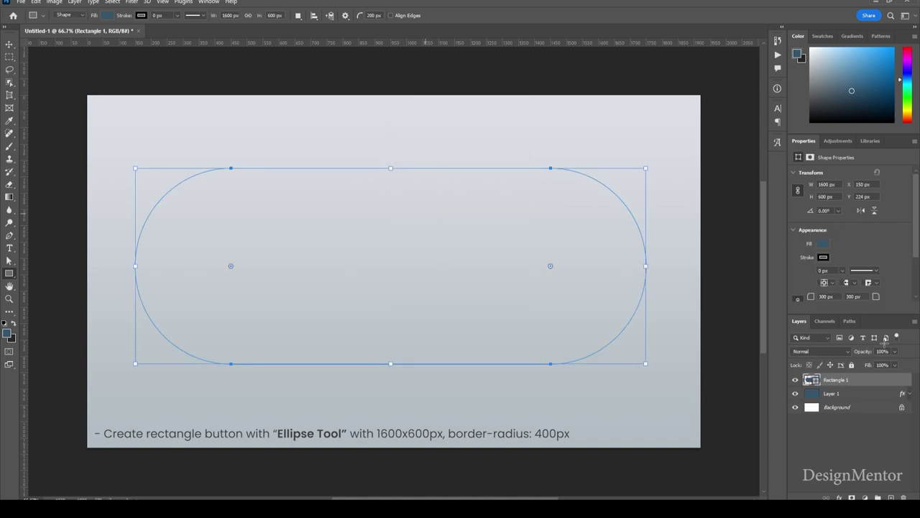
Centre the pill shape on the canvas at X 160, Y 240.
{"action": "left_click", "coordinate": [10, 45]}
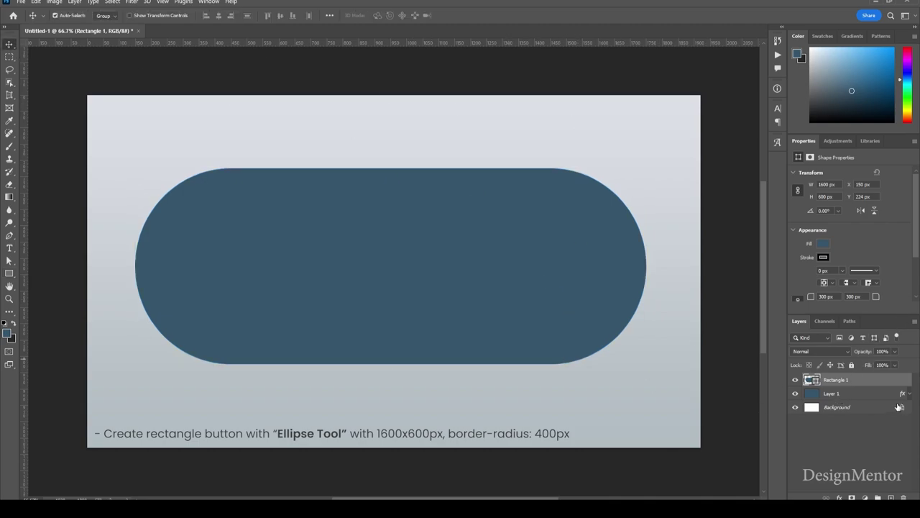
{"action": "left_click_drag", "start_coordinate": [436, 253], "coordinate": [444, 244]}
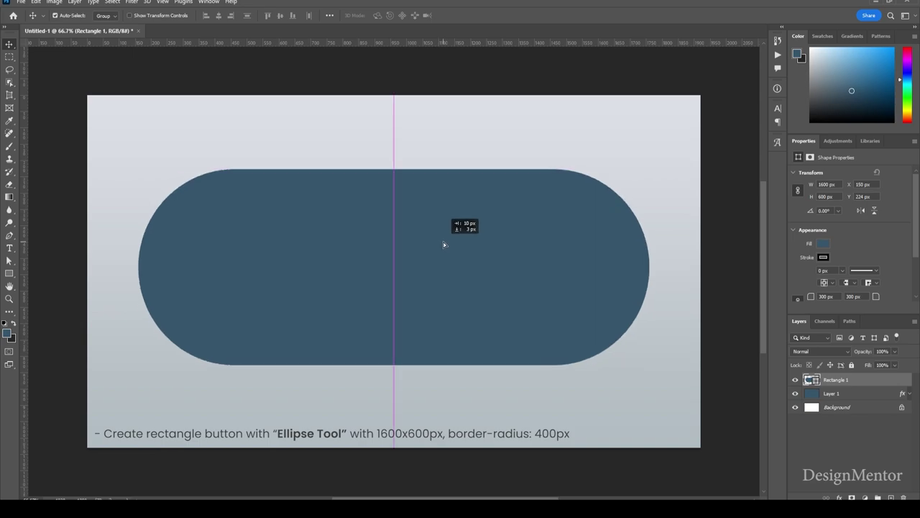
{"action": "left_click_drag", "start_coordinate": [444, 244], "coordinate": [446, 249]}
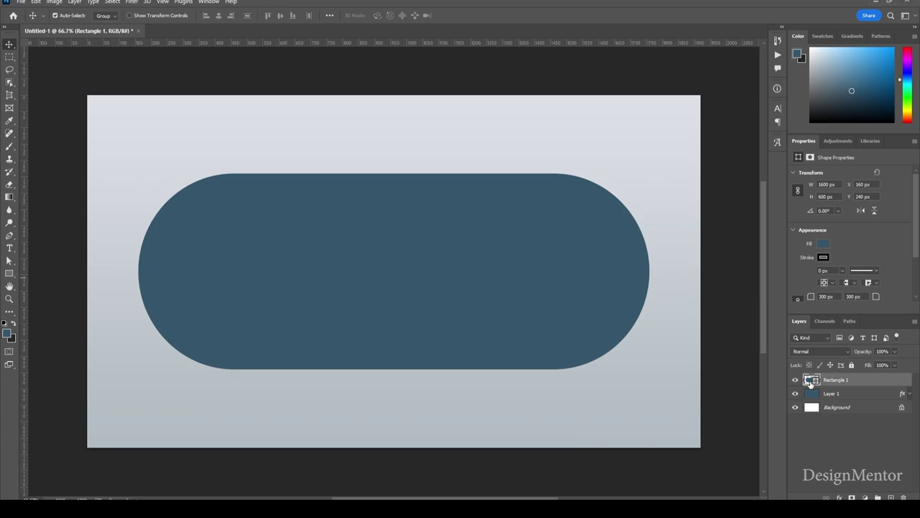
Load Rectangle 1's outline as a selection, hide it, and delete that pill area from Layer 1.
{"action": "left_click", "coordinate": [810, 380], "text": "ctrl"}
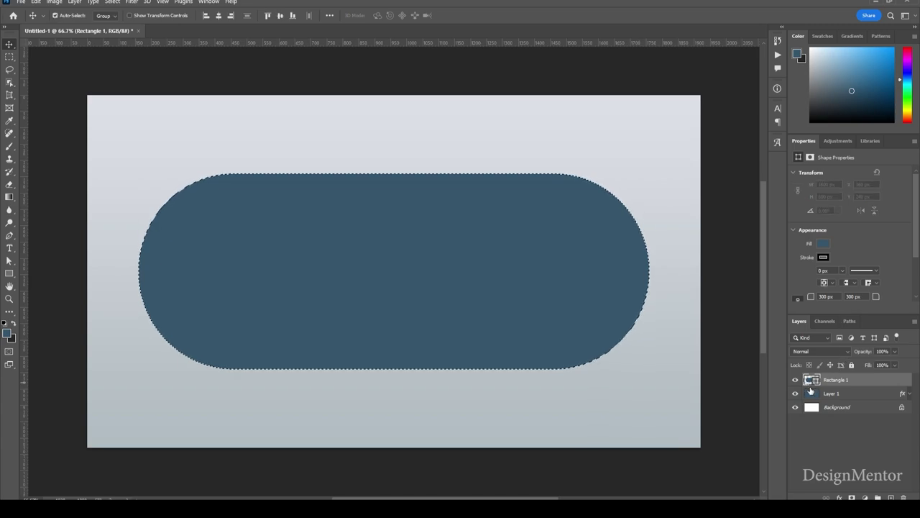
{"action": "left_click", "coordinate": [795, 380]}
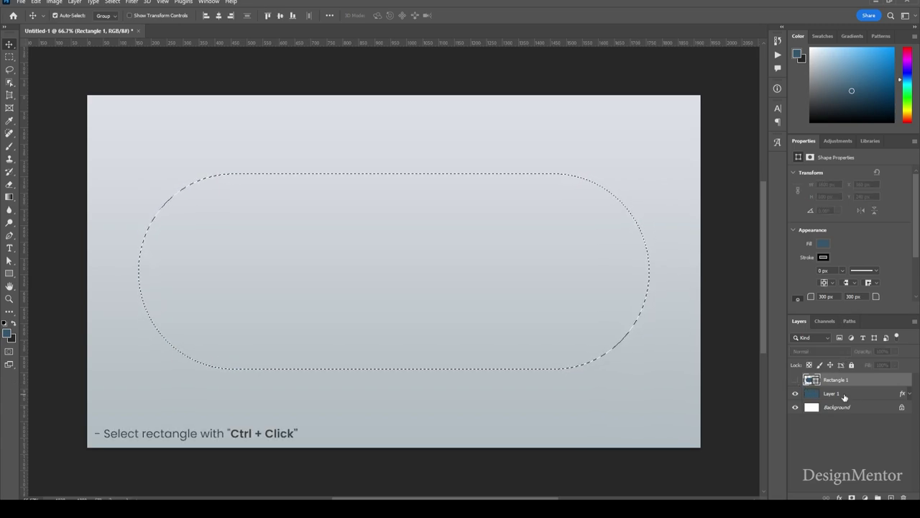
{"action": "left_click", "coordinate": [844, 396]}
{"action": "mouse_move", "coordinate": [846, 394]}
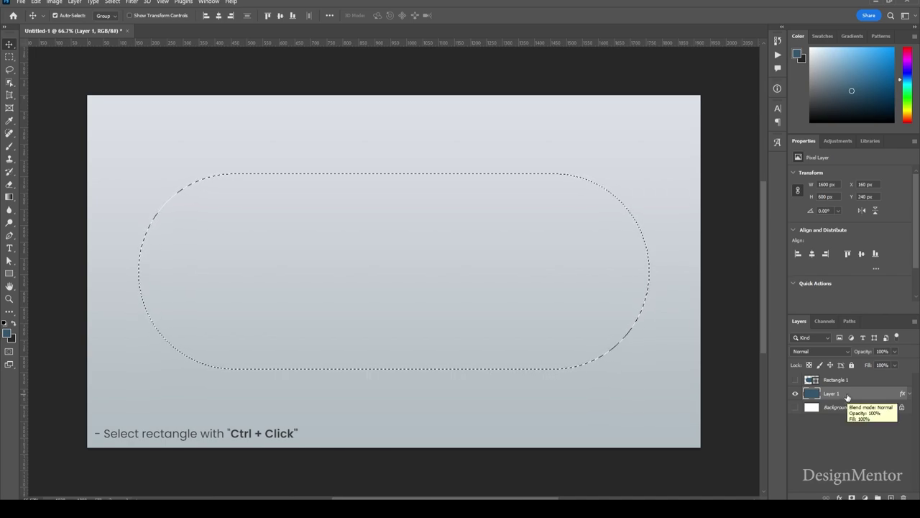
{"action": "key", "text": "Delete"}
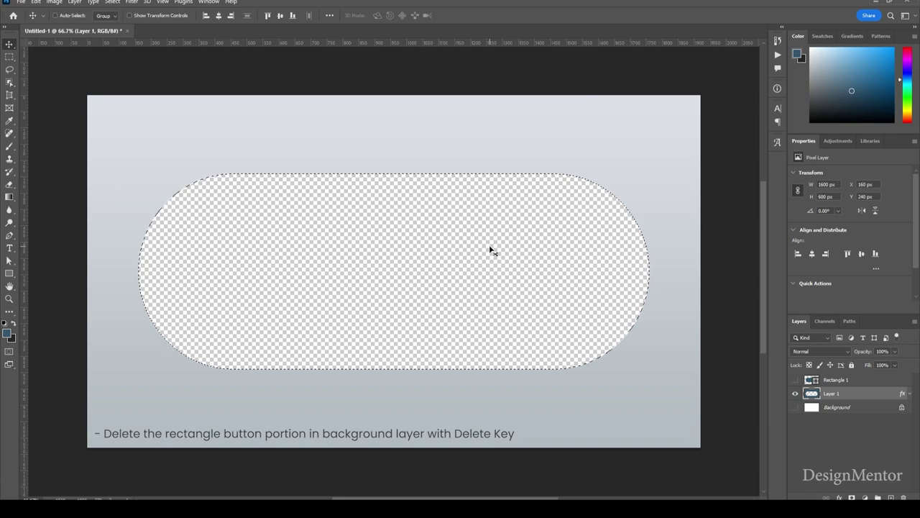
{"action": "key", "text": "ctrl+d"}
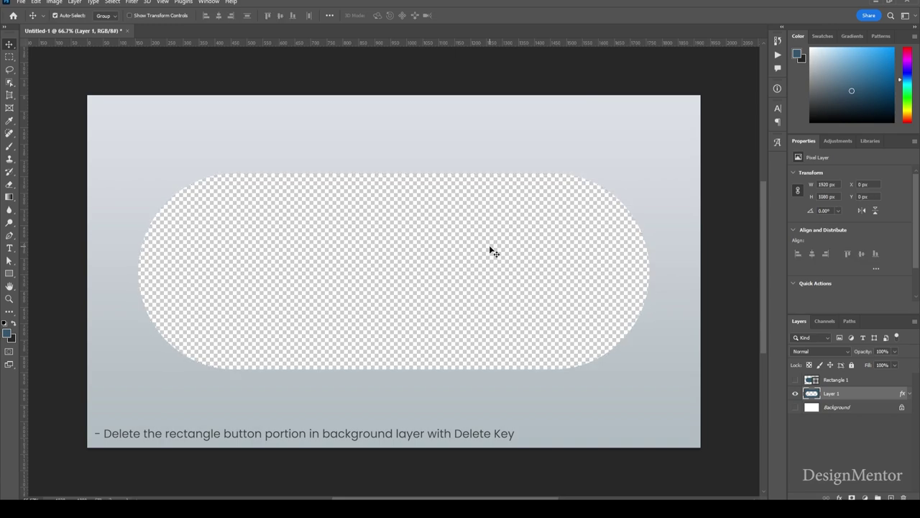
Add an Emboss-style Bevel & Emboss to Layer 1 in its Blending Options.
{"action": "right_click", "coordinate": [846, 396]}
{"action": "left_click", "coordinate": [865, 11]}
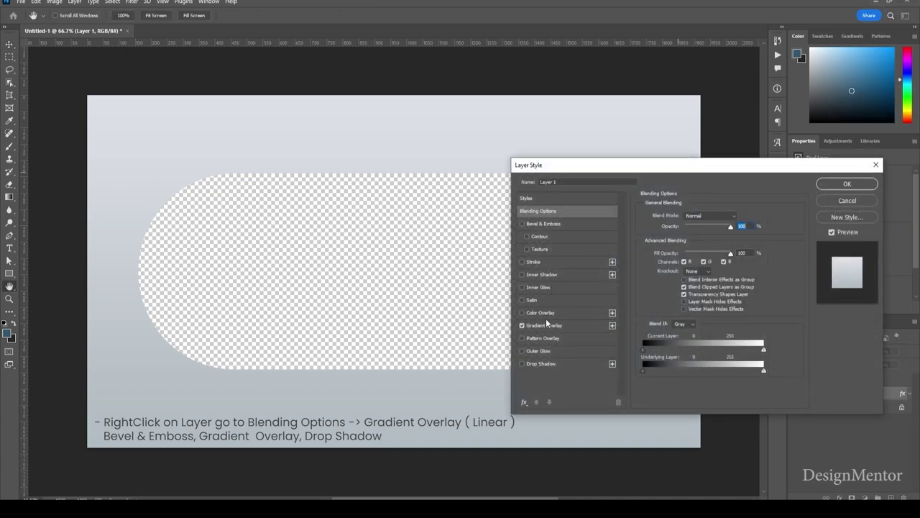
{"action": "left_click", "coordinate": [554, 325]}
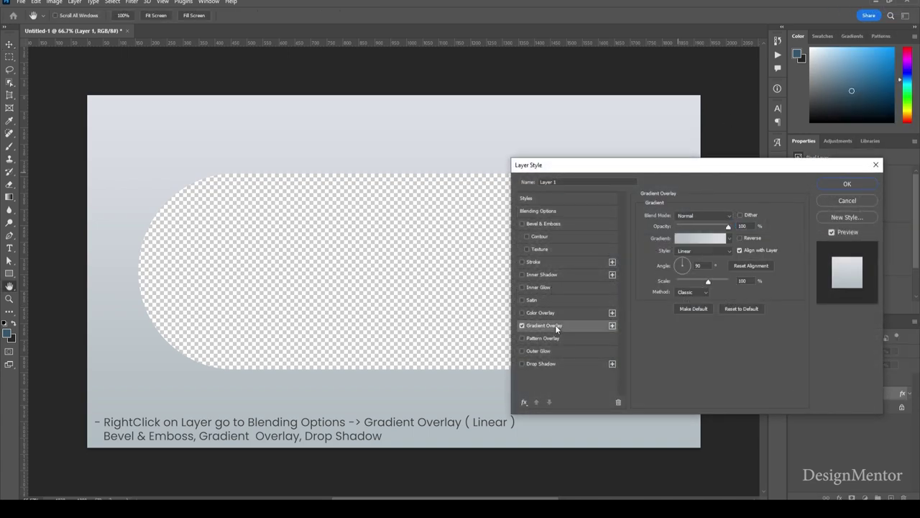
{"action": "left_click", "coordinate": [545, 225]}
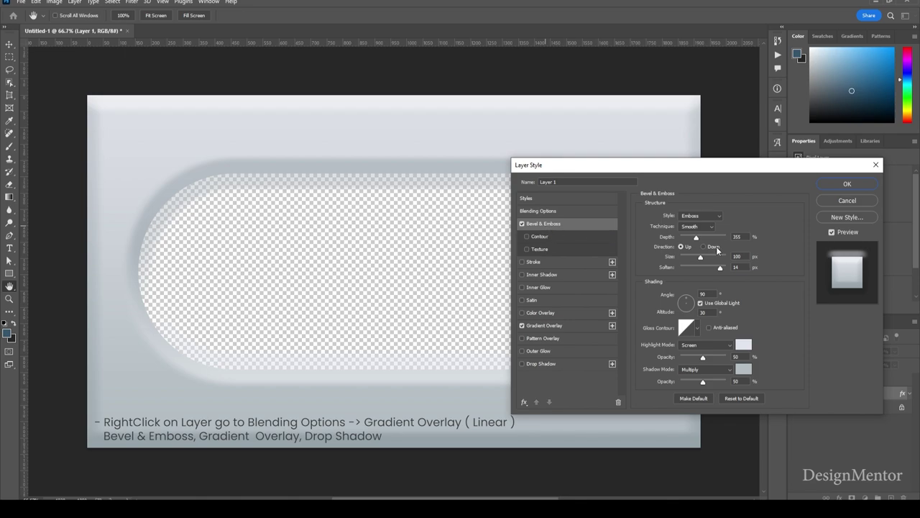
{"action": "left_click", "coordinate": [694, 216]}
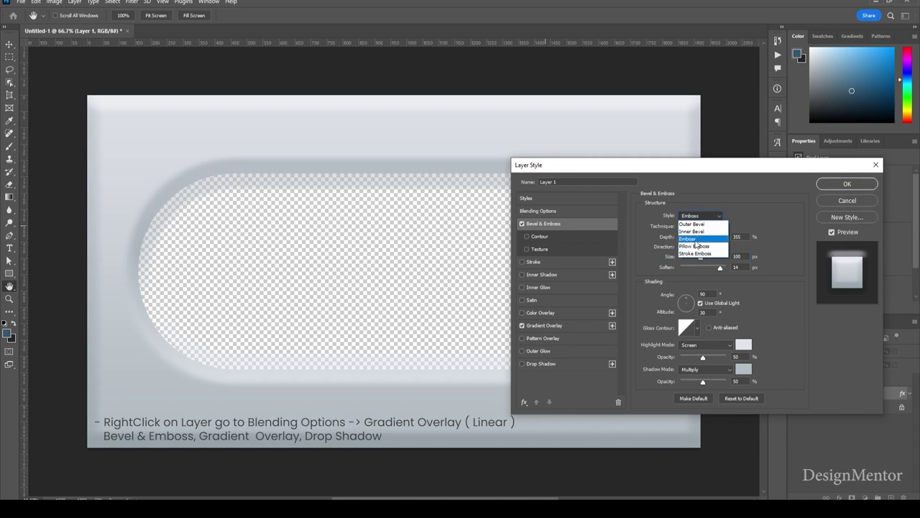
{"action": "left_click", "coordinate": [694, 237]}
{"action": "left_click", "coordinate": [693, 226]}
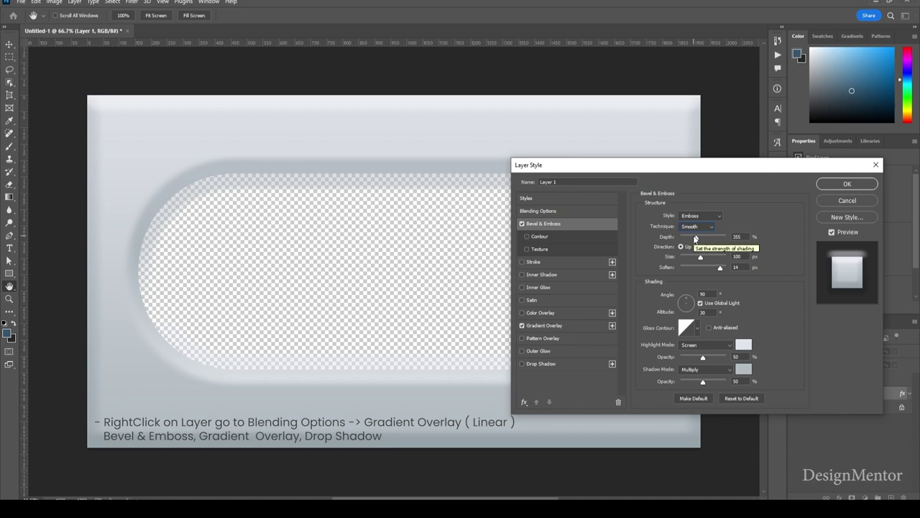
Add a 35% Drop Shadow in light blue-gray #758ca0 and apply the effects.
{"action": "left_click", "coordinate": [565, 364]}
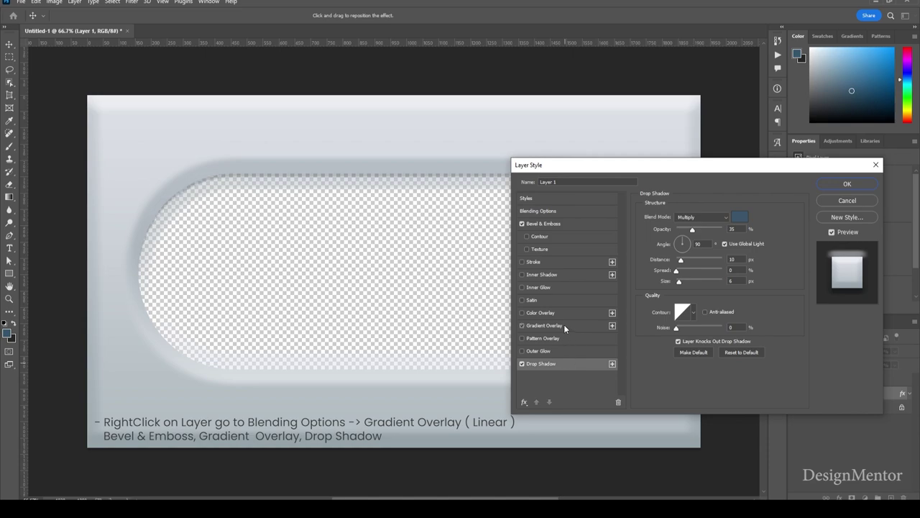
{"action": "left_click", "coordinate": [564, 325]}
{"action": "left_click", "coordinate": [568, 364]}
{"action": "left_click", "coordinate": [740, 216]}
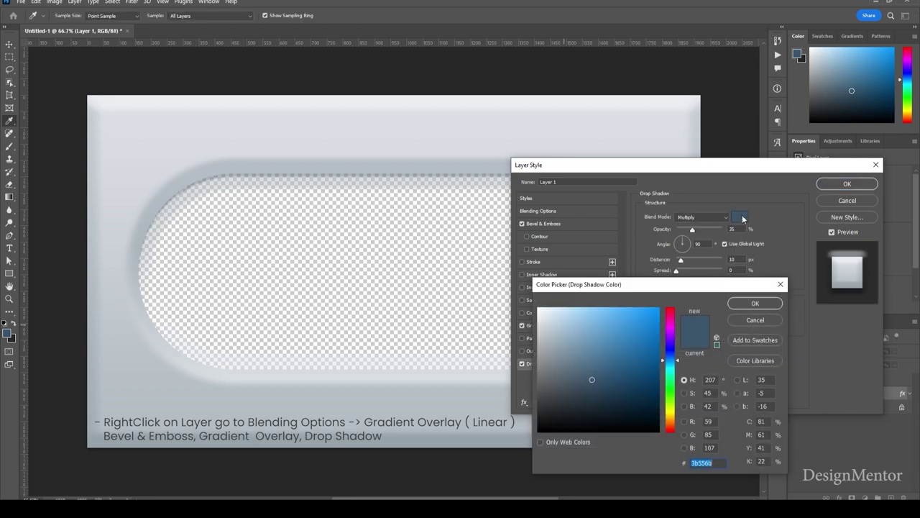
{"action": "left_click", "coordinate": [570, 352]}
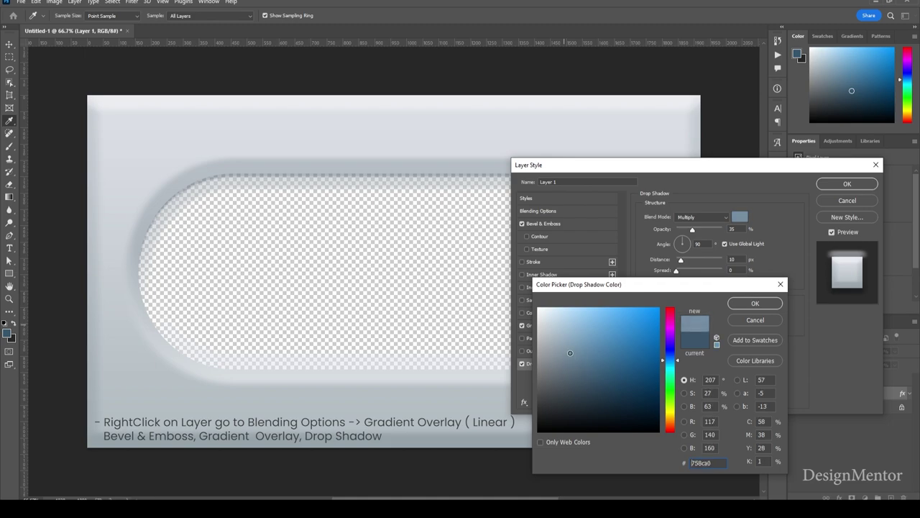
{"action": "left_click", "coordinate": [748, 305]}
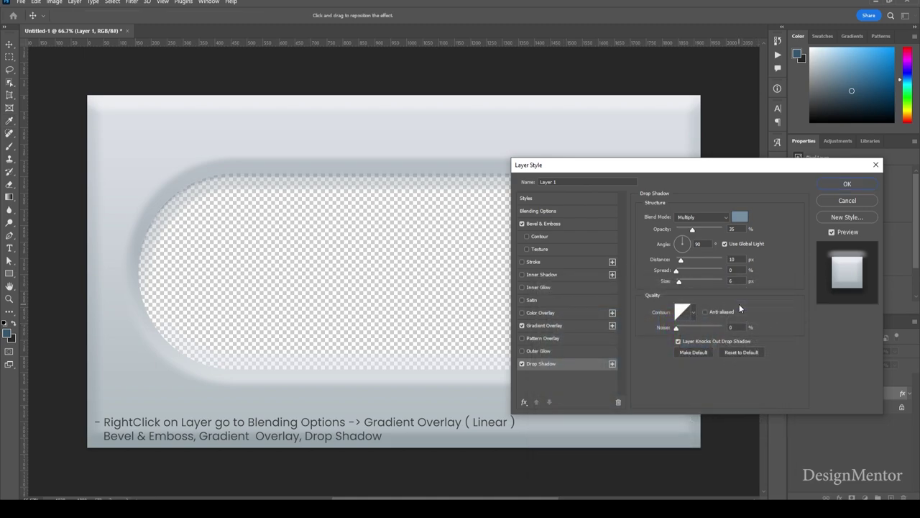
{"action": "left_click", "coordinate": [844, 185]}
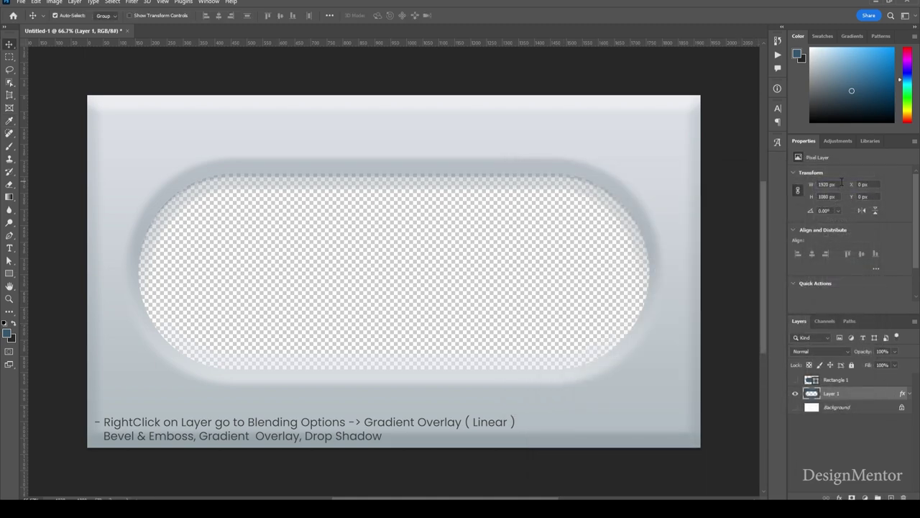
Unhide Rectangle 1 and give it Bevel & Emboss and a Gradient Overlay.
{"action": "left_click", "coordinate": [795, 379]}
{"action": "left_click", "coordinate": [845, 381]}
{"action": "right_click", "coordinate": [845, 381]}
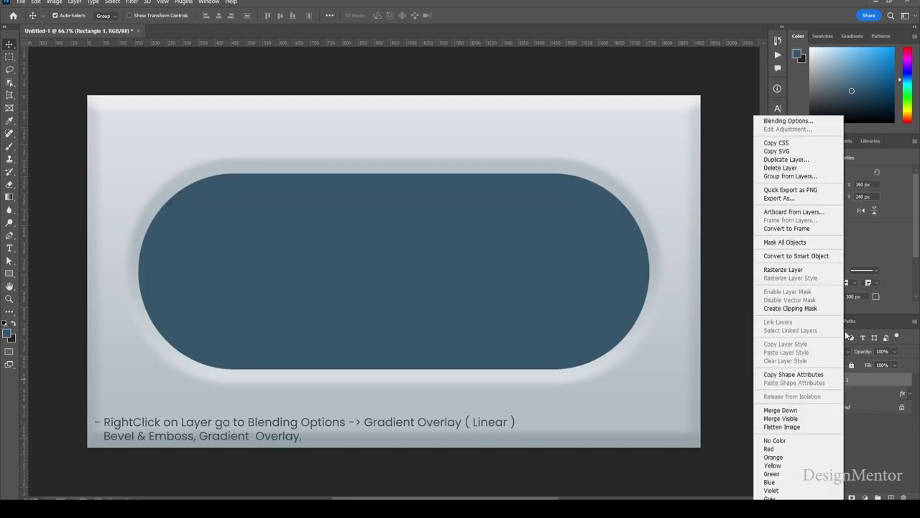
{"action": "left_click", "coordinate": [800, 122]}
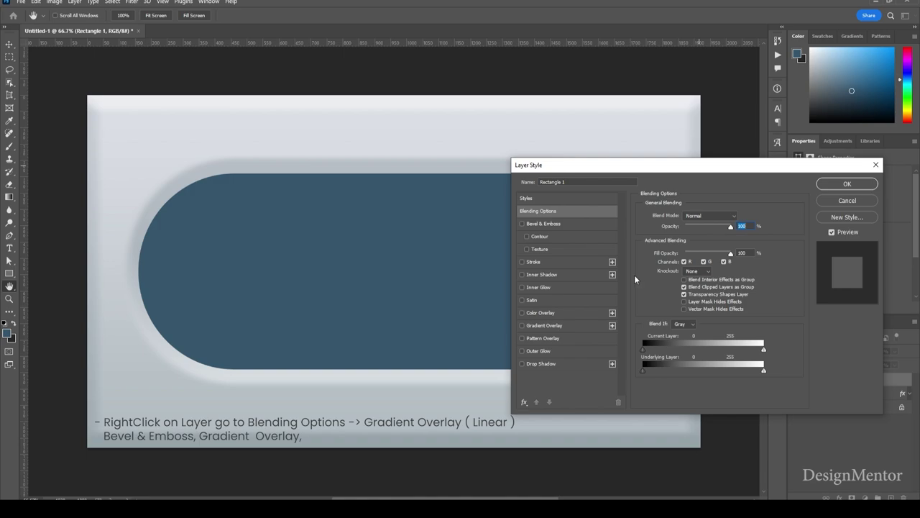
{"action": "left_click", "coordinate": [551, 227]}
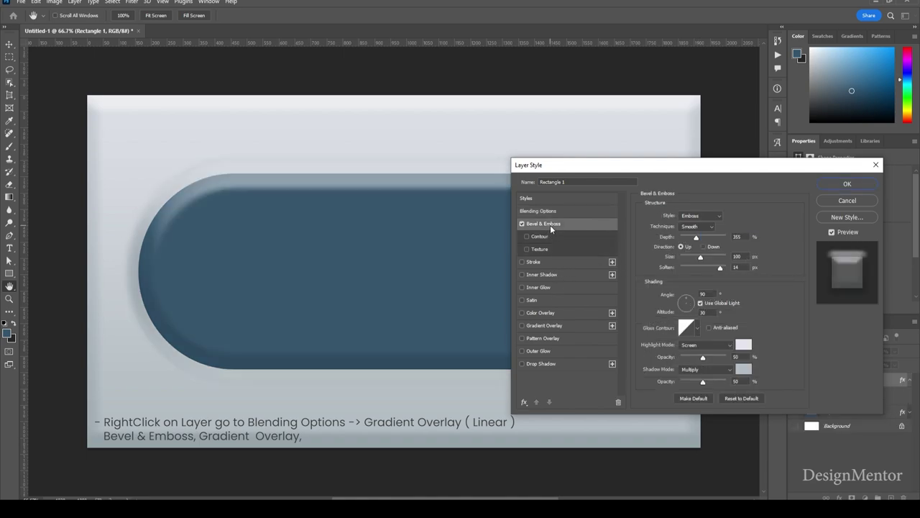
{"action": "left_click", "coordinate": [556, 325]}
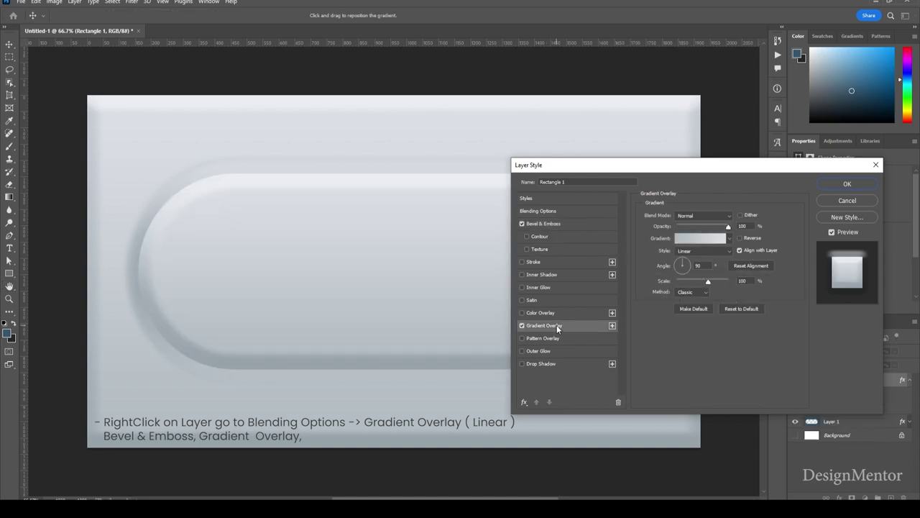
Set the pill's gradient stops to #b1bbc1 on the left and #dce3ee on the right.
{"action": "left_click", "coordinate": [696, 240]}
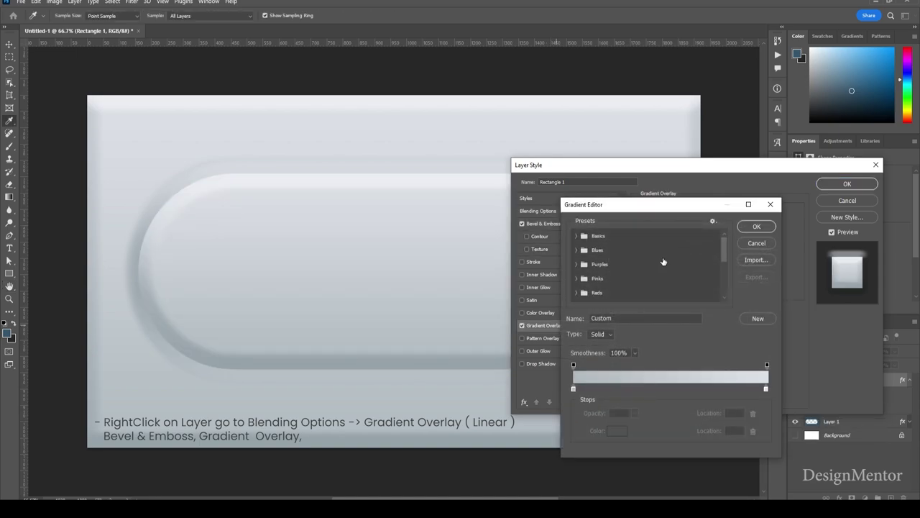
{"action": "left_click", "coordinate": [573, 388]}
{"action": "left_click", "coordinate": [614, 430]}
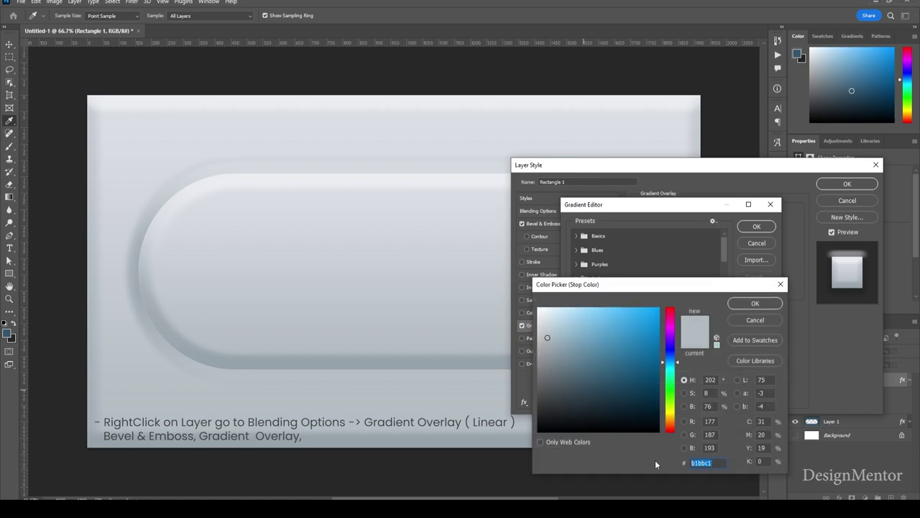
{"action": "type", "text": "b1"}
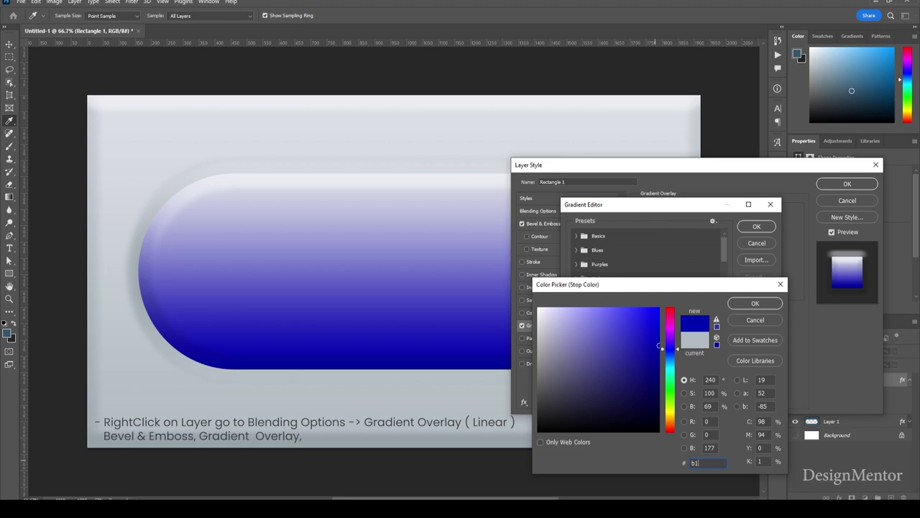
{"action": "type", "text": "bb"}
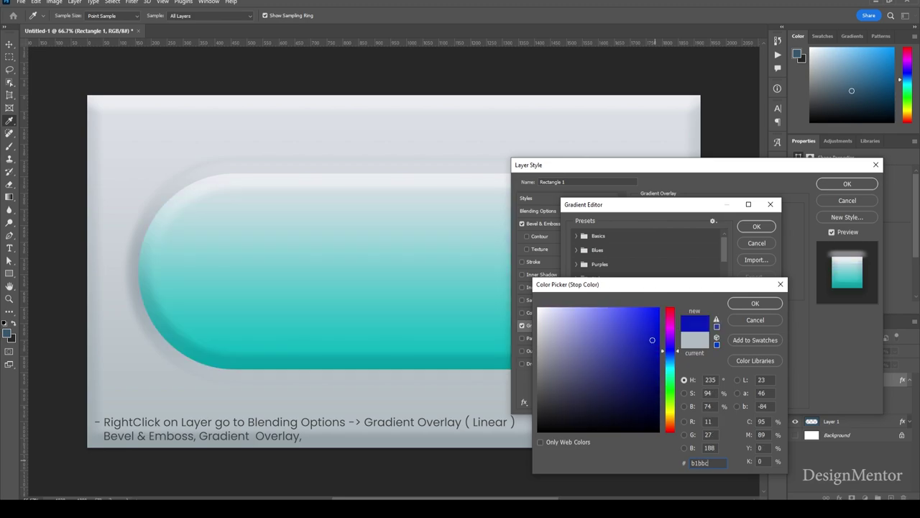
{"action": "type", "text": "c1"}
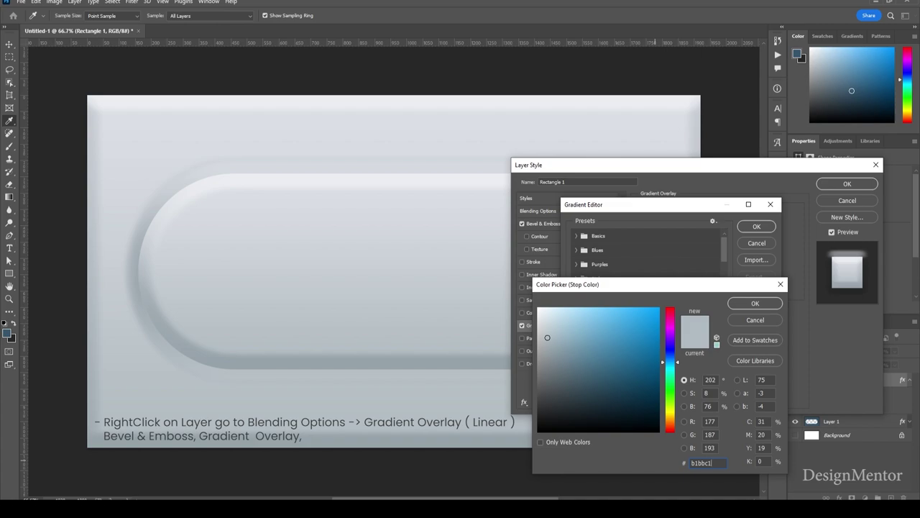
{"action": "left_click", "coordinate": [754, 303]}
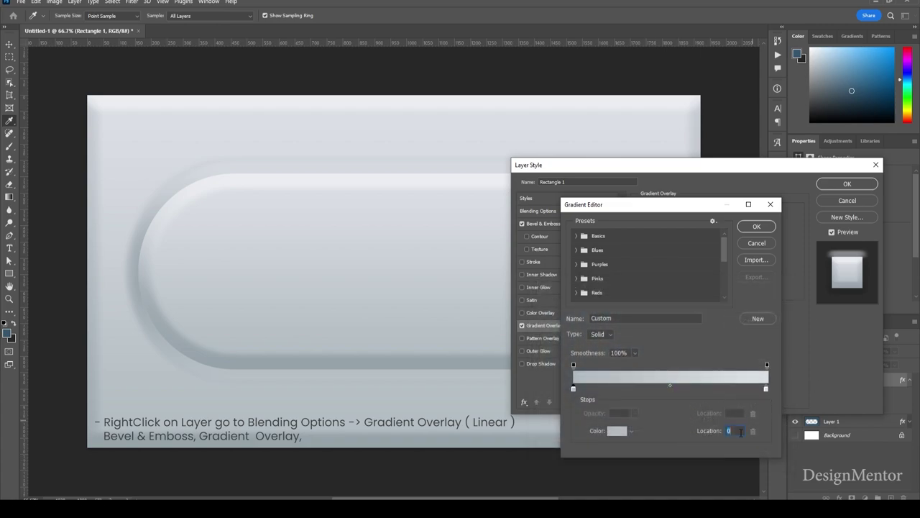
{"action": "left_click", "coordinate": [765, 390]}
{"action": "left_click", "coordinate": [617, 430]}
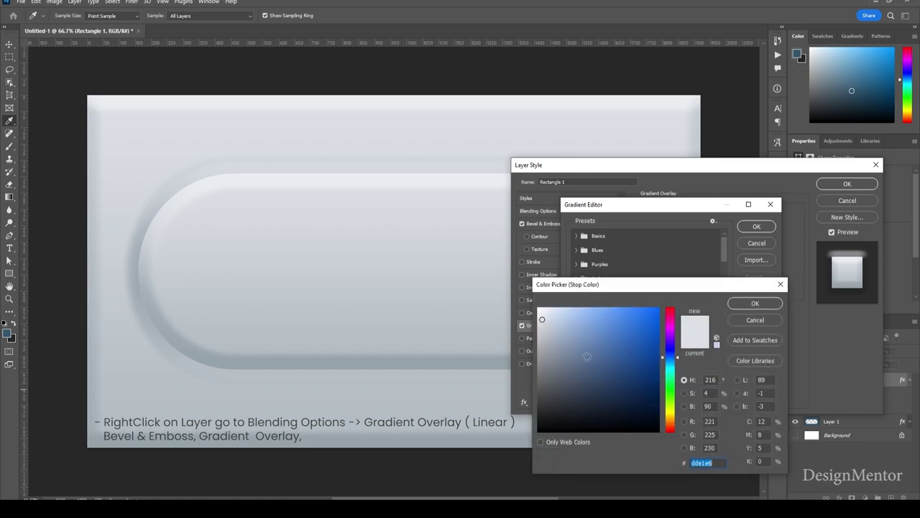
{"action": "left_click", "coordinate": [546, 316]}
{"action": "left_click", "coordinate": [755, 304]}
{"action": "left_click", "coordinate": [751, 227]}
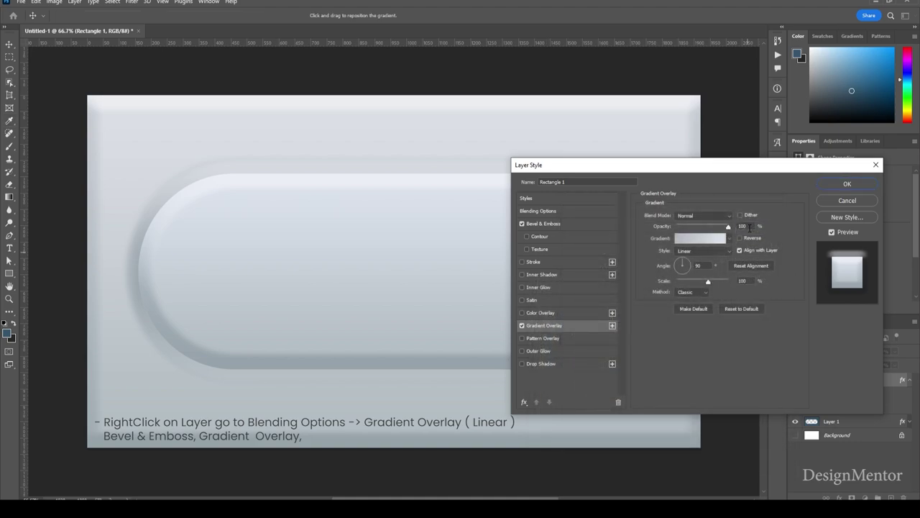
Add a 4 px inside Stroke to the pill in a dark blue.
{"action": "left_click", "coordinate": [561, 262]}
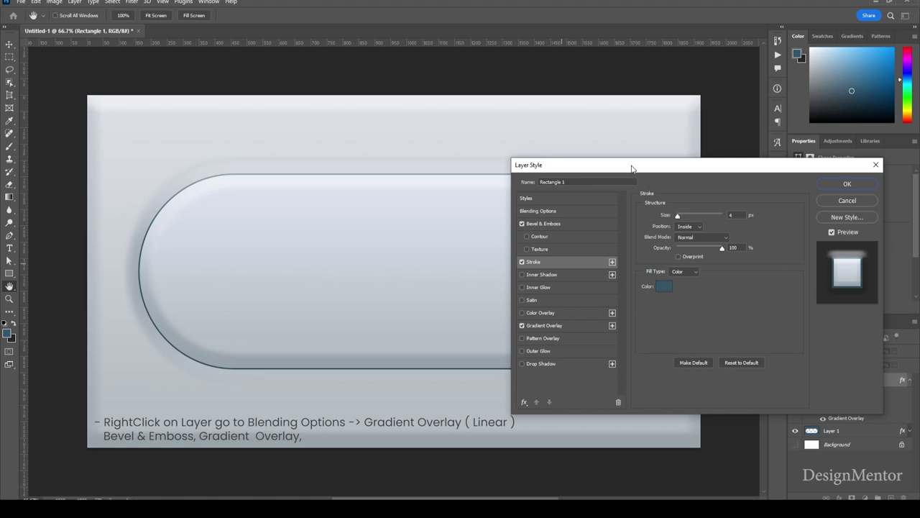
{"action": "left_click_drag", "start_coordinate": [631, 167], "coordinate": [667, 194]}
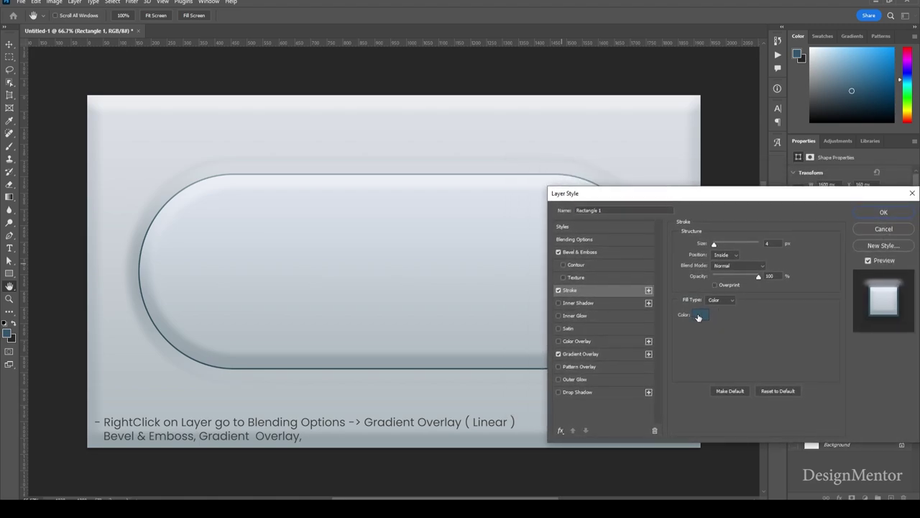
{"action": "left_click", "coordinate": [700, 315]}
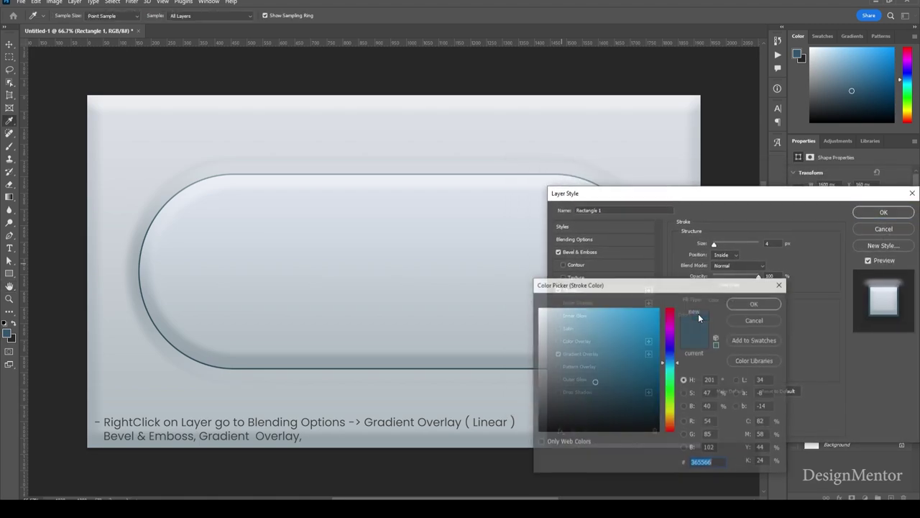
{"action": "left_click", "coordinate": [604, 377]}
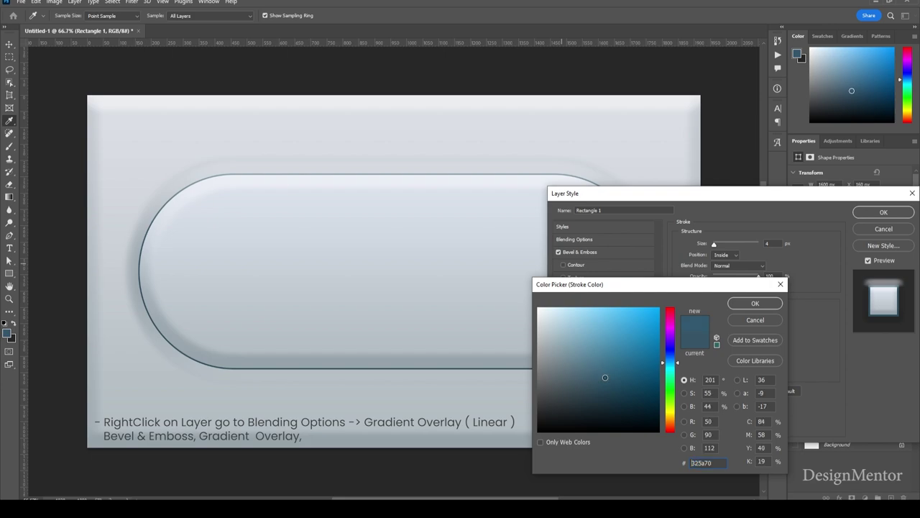
{"action": "left_click_drag", "start_coordinate": [605, 377], "coordinate": [611, 383]}
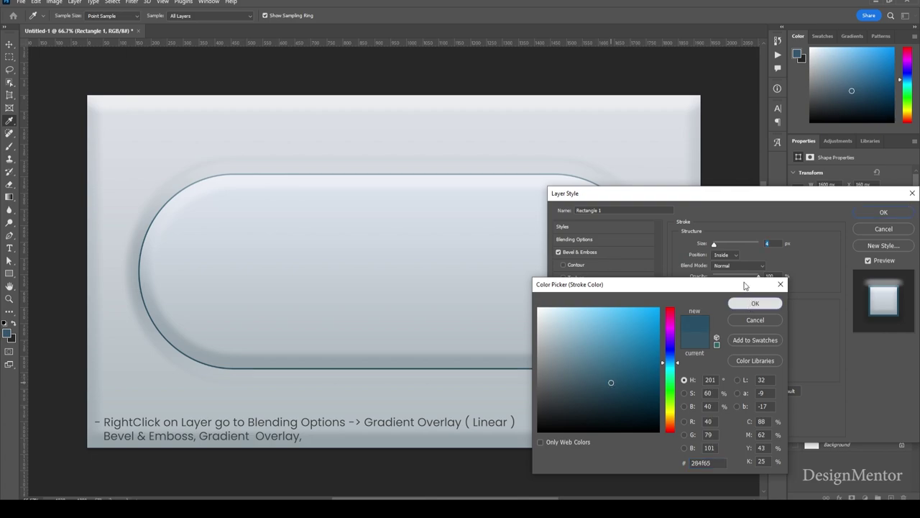
{"action": "left_click", "coordinate": [755, 303]}
Darken the stroke colour to dark teal-blue #1d475e.
{"action": "mouse_move", "coordinate": [677, 199]}
{"action": "left_mouse_down"}
{"action": "mouse_move", "coordinate": [764, 203]}
{"action": "mouse_move", "coordinate": [721, 204]}
{"action": "left_mouse_up"}
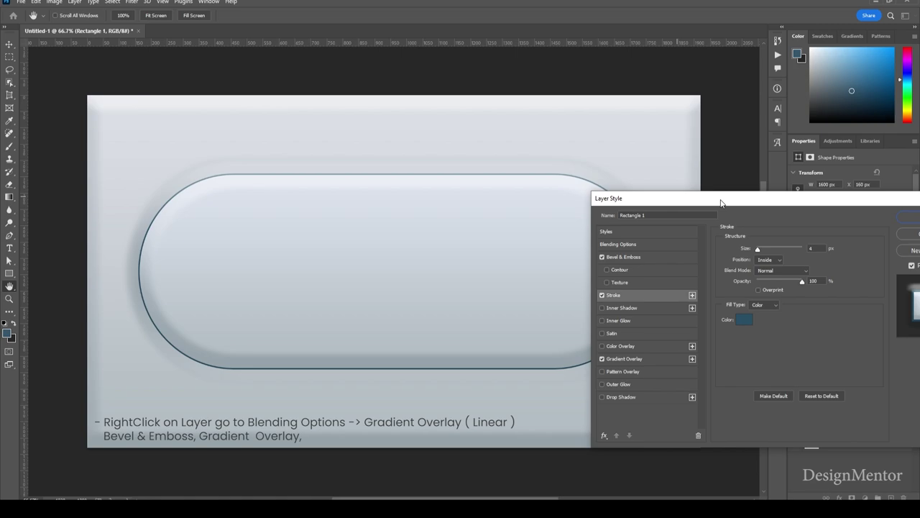
{"action": "left_click", "coordinate": [745, 321]}
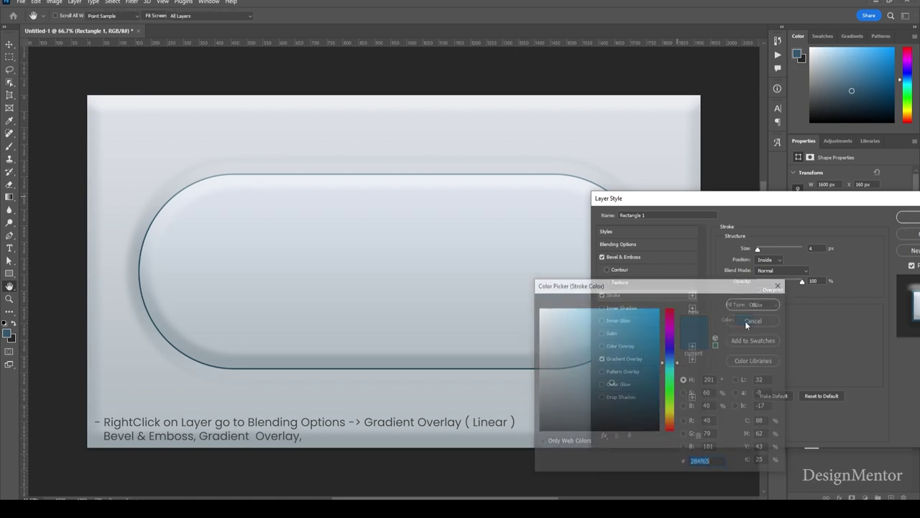
{"action": "left_click", "coordinate": [622, 386]}
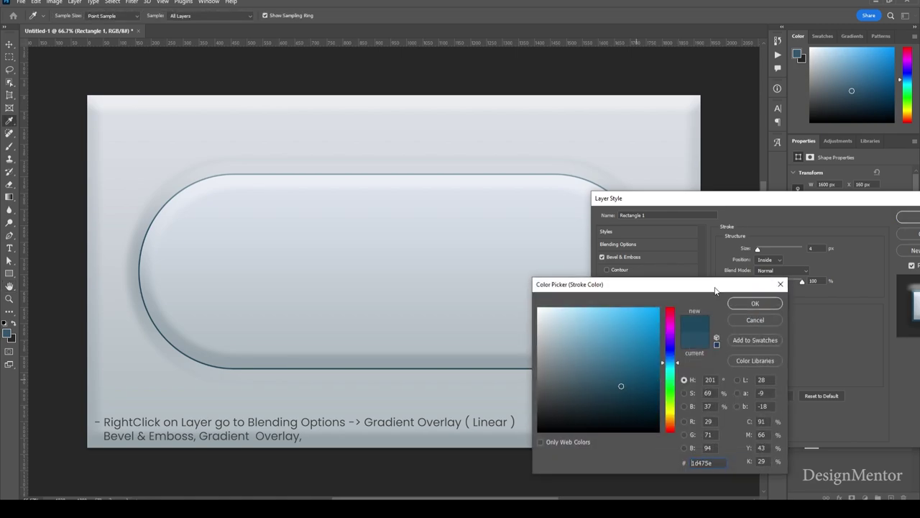
{"action": "left_click", "coordinate": [756, 305]}
{"action": "left_click_drag", "start_coordinate": [776, 206], "coordinate": [637, 239]}
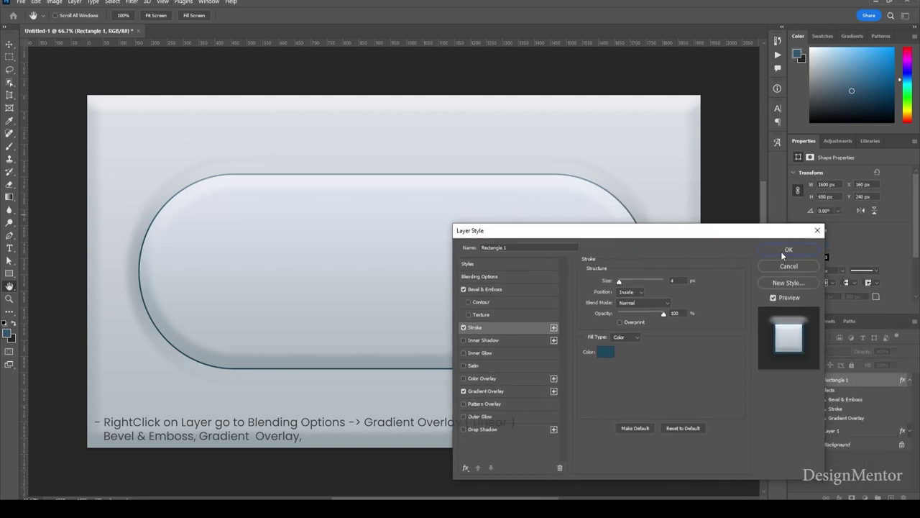
{"action": "left_click", "coordinate": [612, 352]}
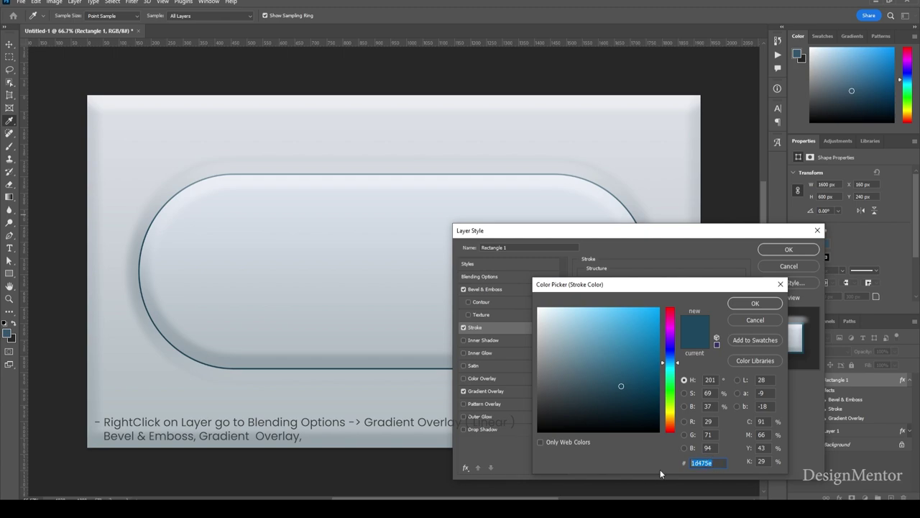
{"action": "left_click", "coordinate": [740, 305]}
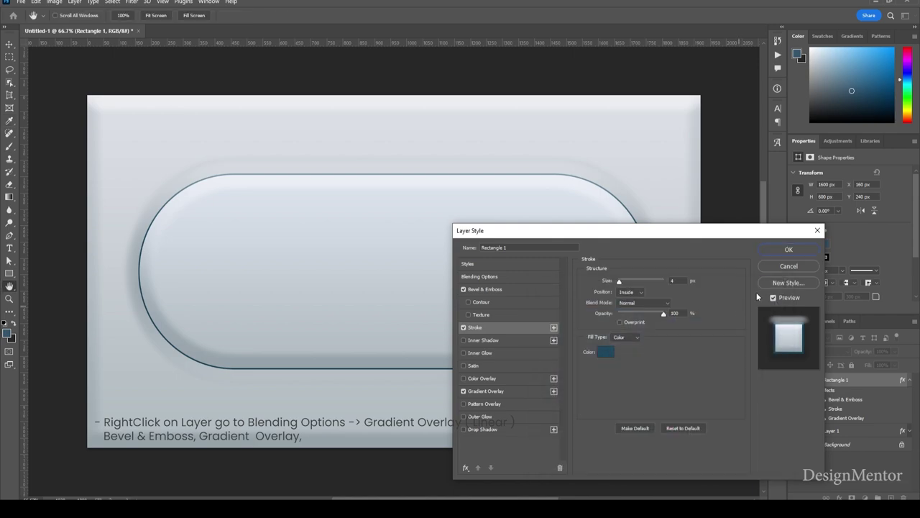
Apply the pill's layer style and add a new layer named Vertical Line.
{"action": "left_click", "coordinate": [787, 249]}
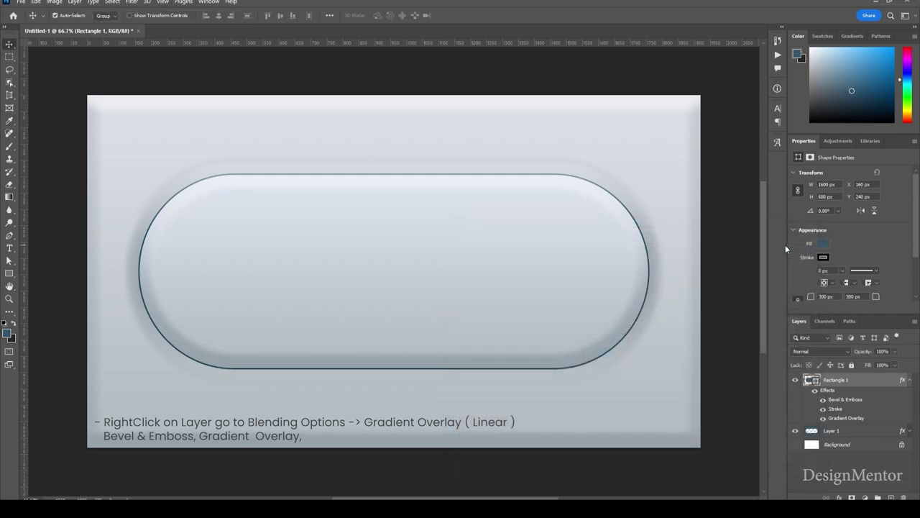
{"action": "left_click", "coordinate": [909, 379]}
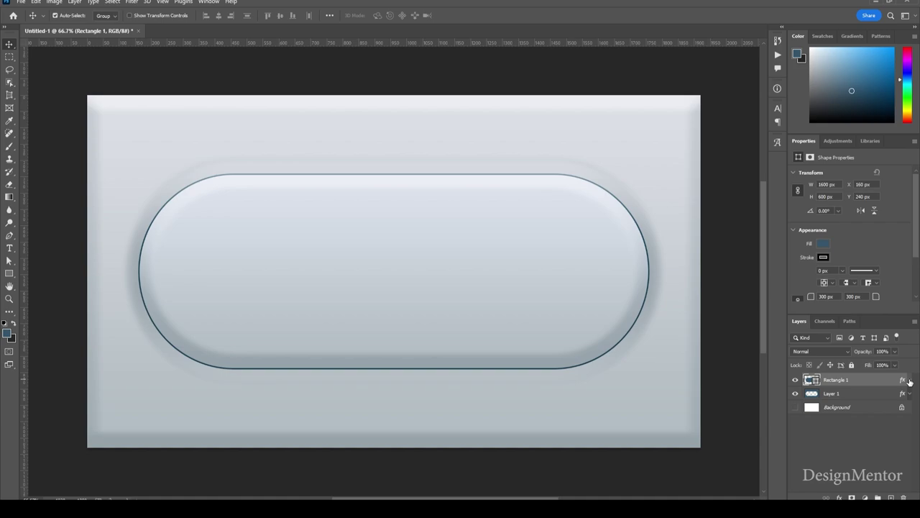
{"action": "key", "text": "ctrl+shift+alt+n"}
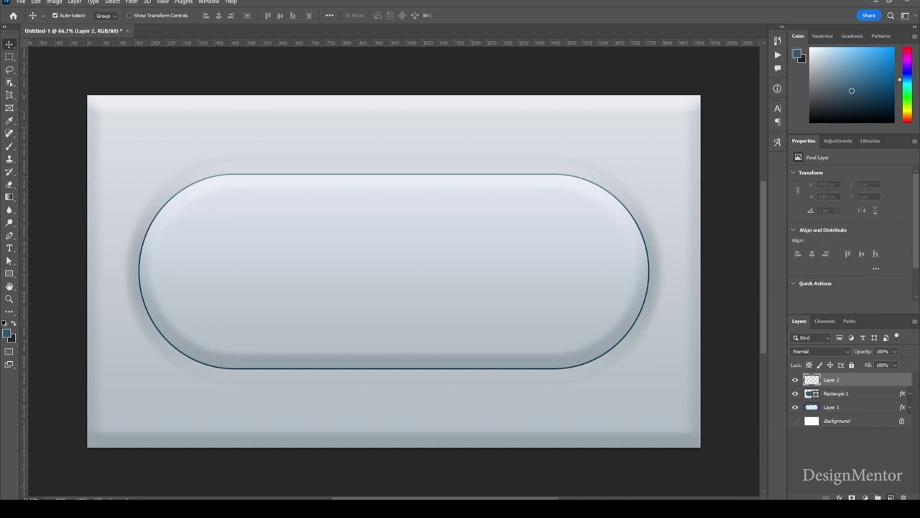
{"action": "double_click", "coordinate": [832, 380]}
{"action": "type", "text": "Vertical L"}
{"action": "type", "text": "ine"}
{"action": "key", "text": "Return"}
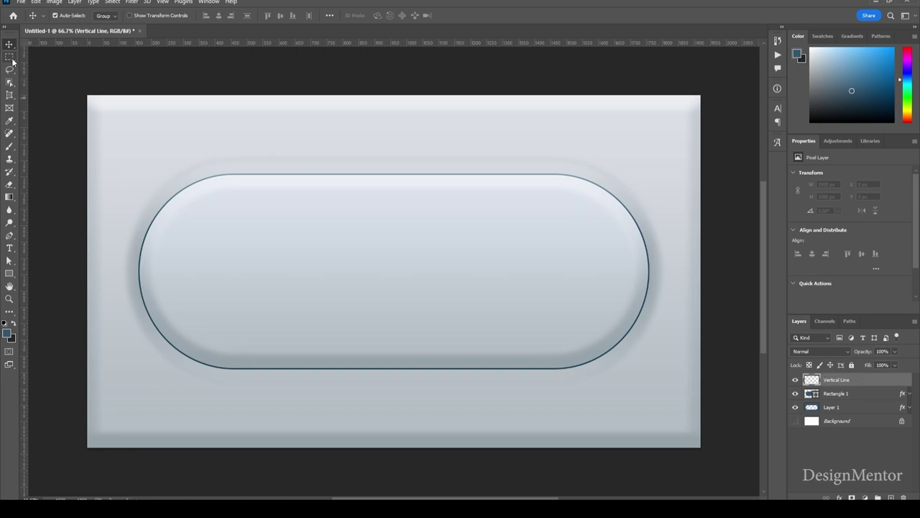
Select an 8 px vertical strip across the pill and fill it.
{"action": "left_click", "coordinate": [9, 56]}
{"action": "left_click_drag", "start_coordinate": [378, 175], "coordinate": [380, 367]}
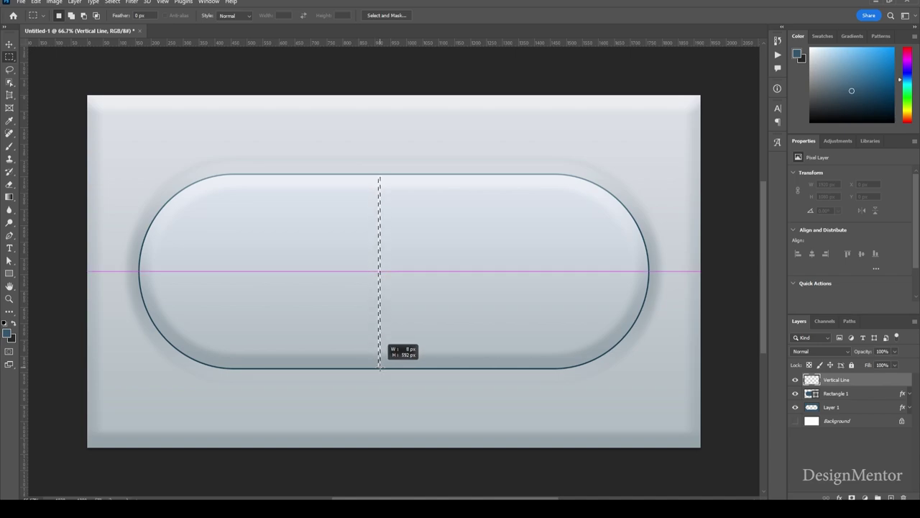
{"action": "left_click_drag", "start_coordinate": [381, 368], "coordinate": [380, 367]}
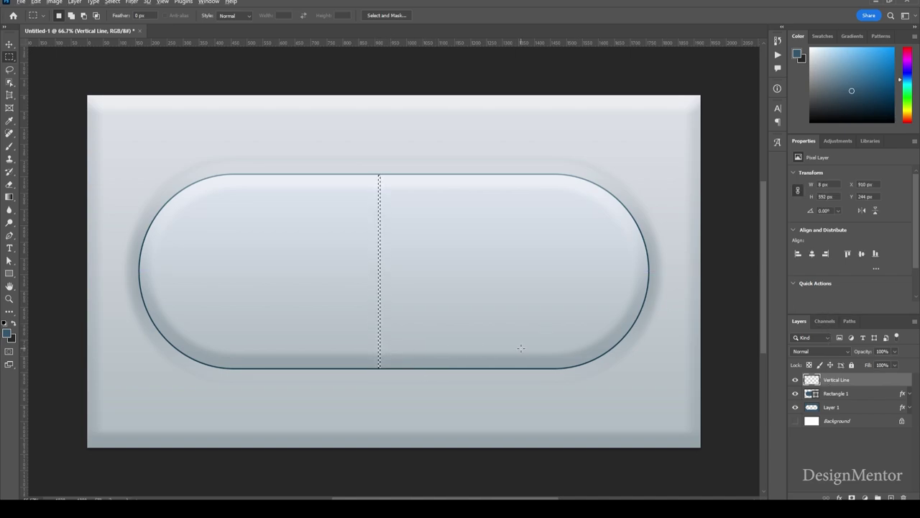
{"action": "key", "text": "alt+BackSpace"}
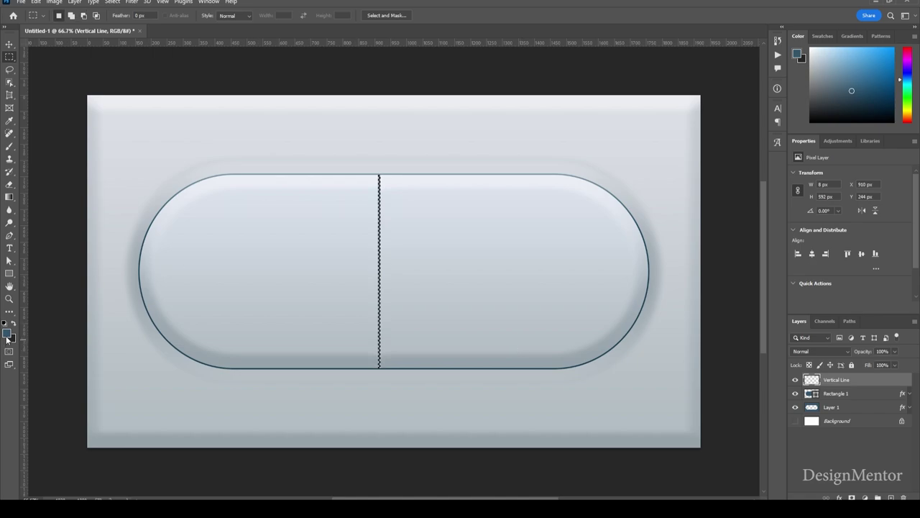
Refill the strip with dark blue #1d475e and shift the line right to X 956.
{"action": "left_click", "coordinate": [8, 332]}
{"action": "type", "text": "1d475e"}
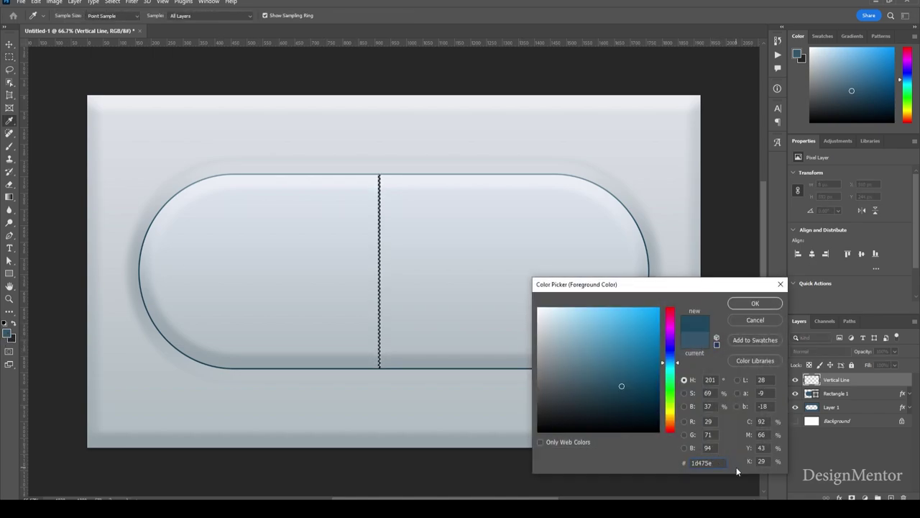
{"action": "left_click", "coordinate": [755, 303]}
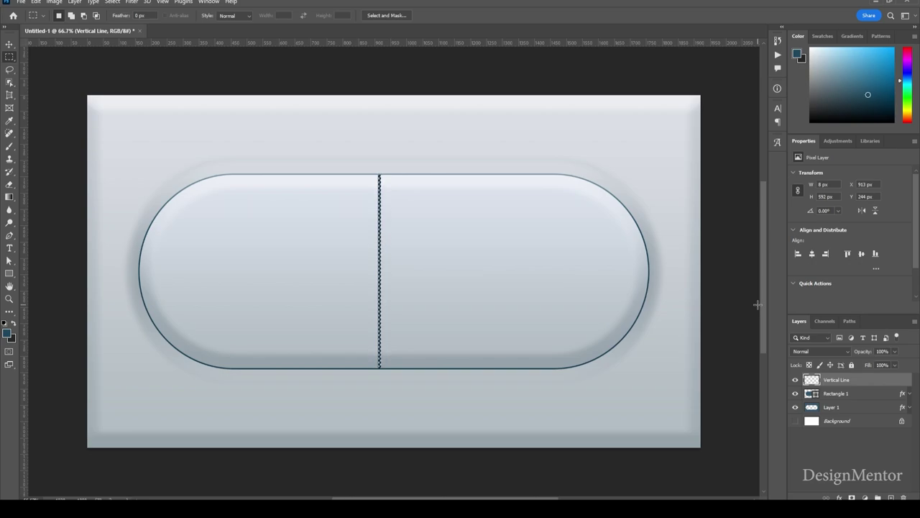
{"action": "key", "text": "alt+BackSpace"}
{"action": "key", "text": "ctrl+d"}
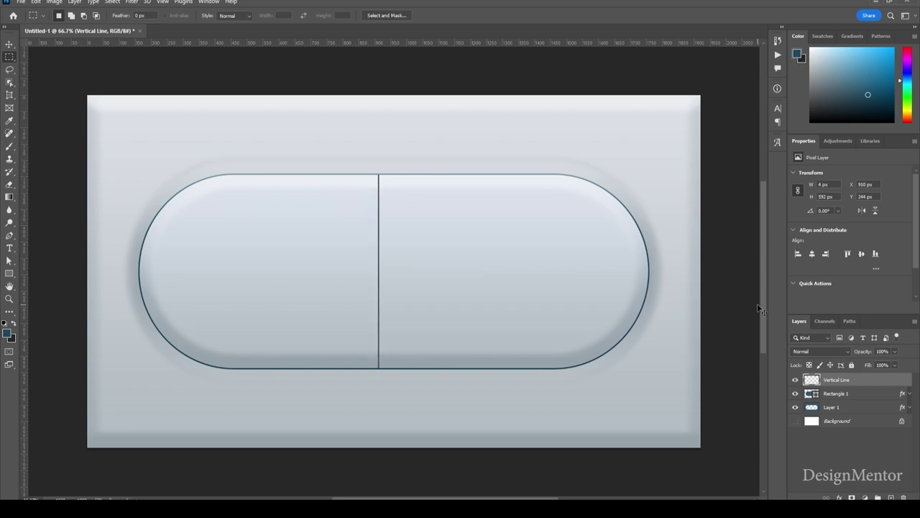
{"action": "key", "text": "v"}
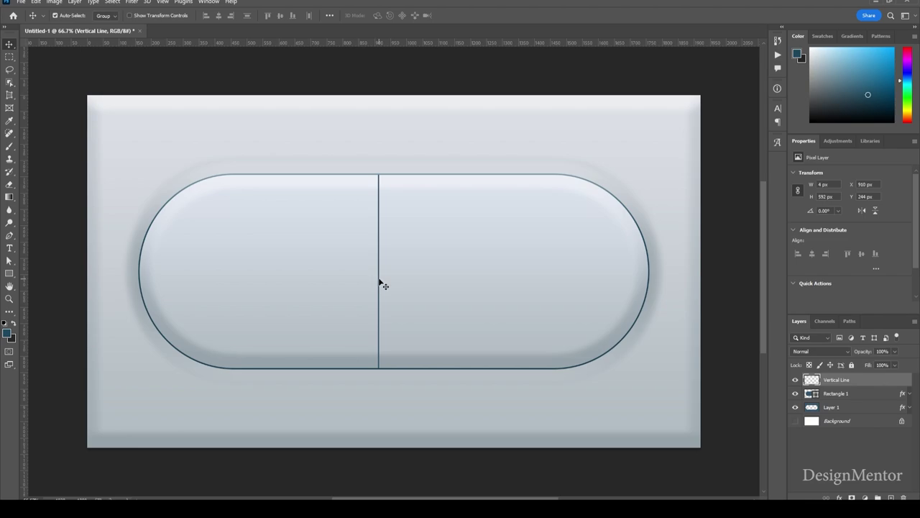
{"action": "left_click_drag", "start_coordinate": [378, 282], "coordinate": [392, 279]}
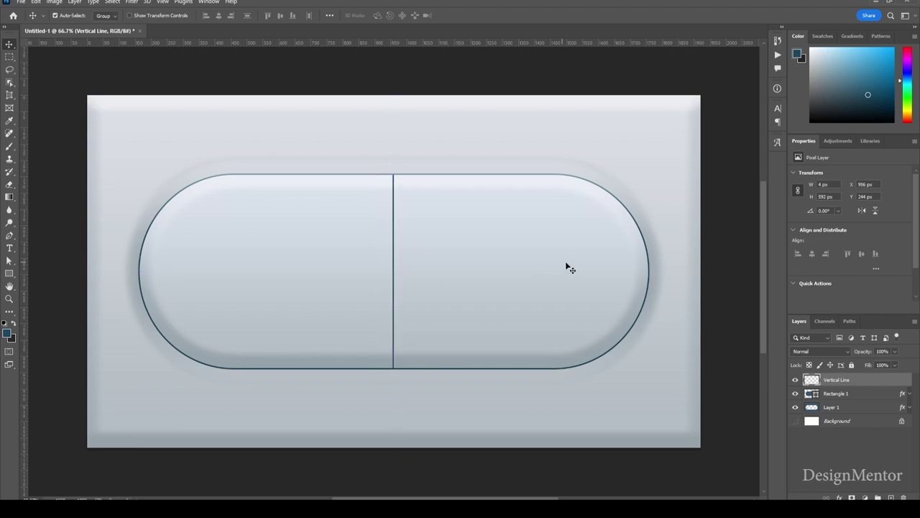
Select a 200×20 px bar in the pill's left half on a new layer named Minus.
{"action": "left_click", "coordinate": [10, 56]}
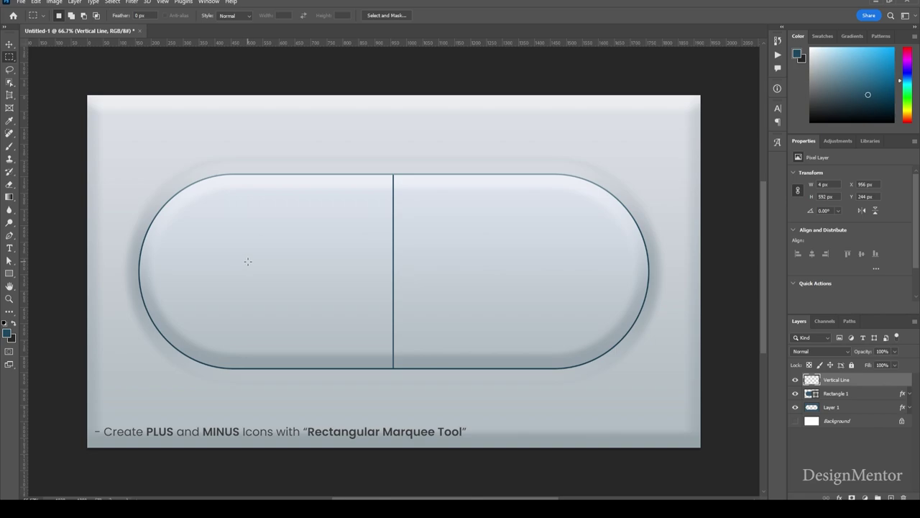
{"action": "left_click_drag", "start_coordinate": [247, 261], "coordinate": [313, 268]}
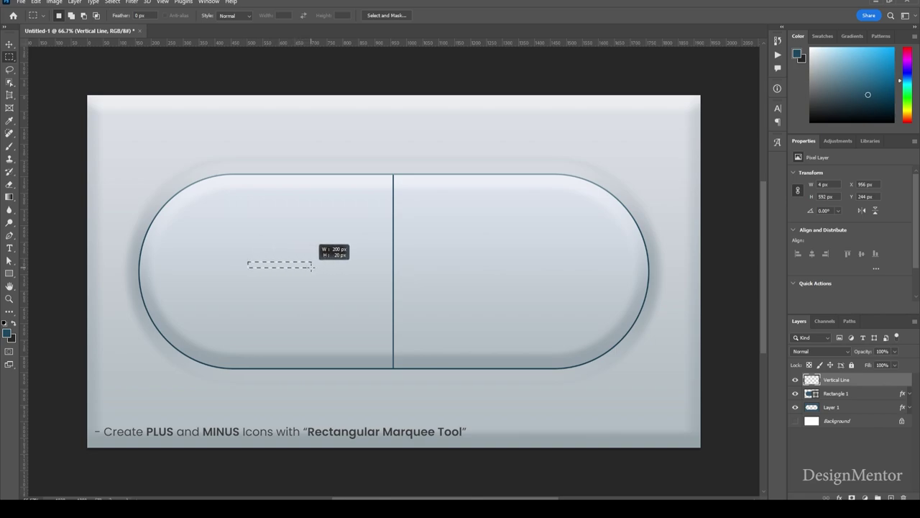
{"action": "left_click_drag", "start_coordinate": [312, 266], "coordinate": [313, 267]}
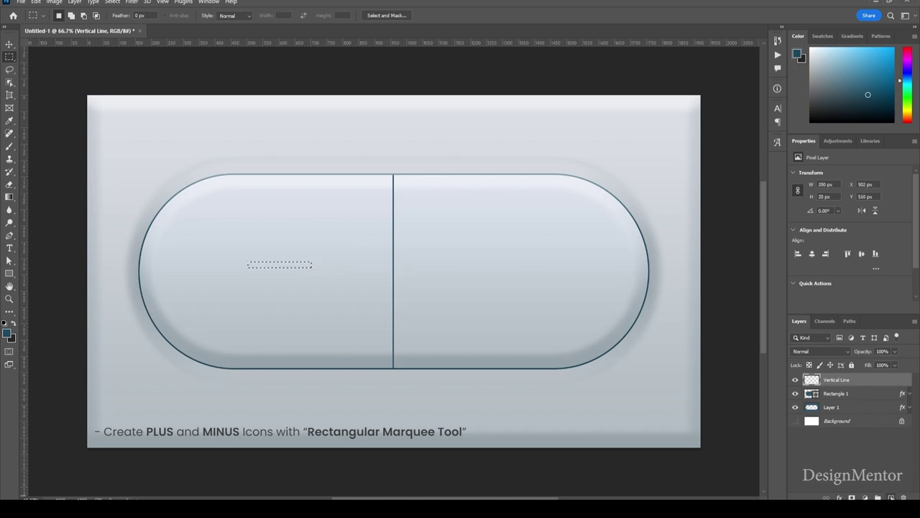
{"action": "left_click", "coordinate": [891, 496]}
{"action": "double_click", "coordinate": [832, 380]}
{"action": "type", "text": "M"}
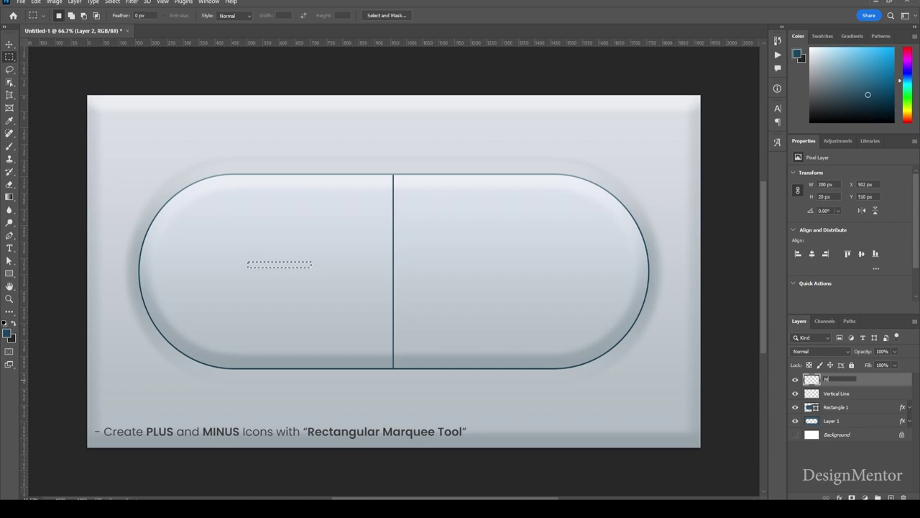
{"action": "type", "text": "inus"}
{"action": "key", "text": "Return"}
Fill the minus bar with dark blue and nudge it down to Y 530.
{"action": "key", "text": "alt+BackSpace"}
{"action": "key", "text": "ctrl+d"}
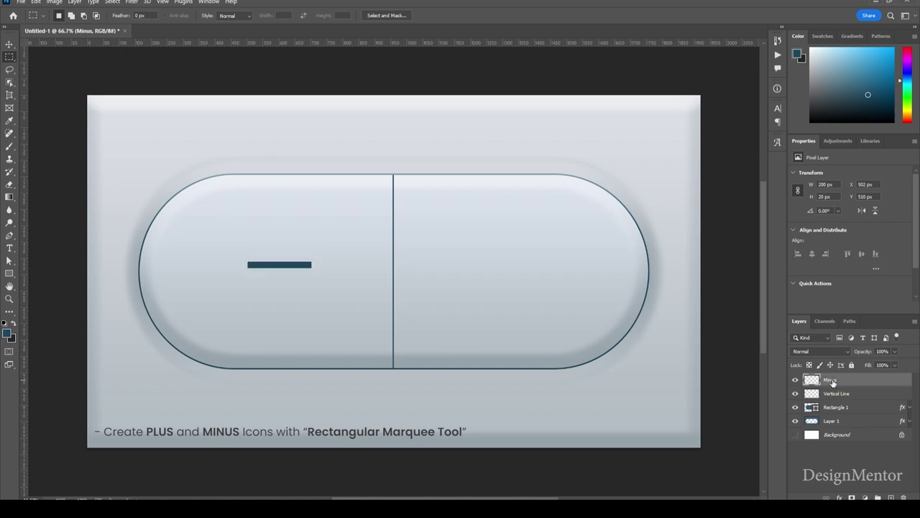
{"action": "key", "text": "v"}
{"action": "left_click_drag", "start_coordinate": [290, 265], "coordinate": [291, 272]}
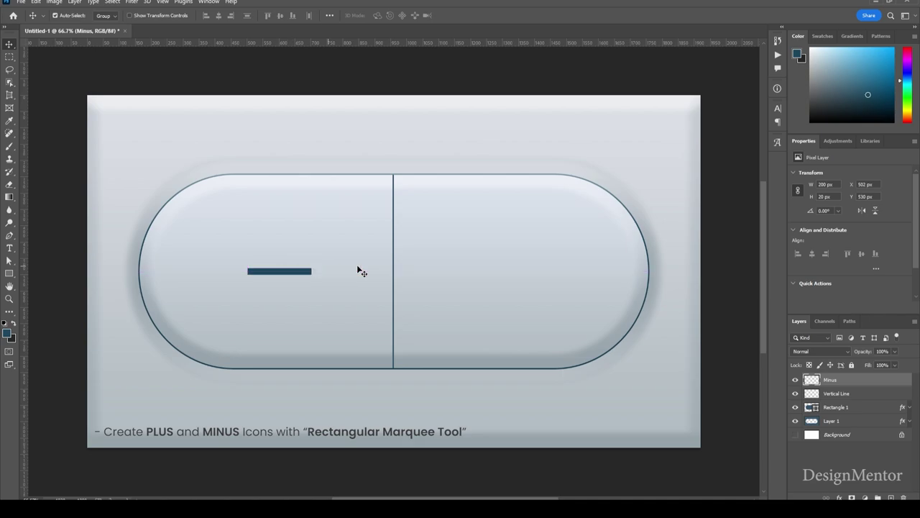
Duplicate the Minus layer as a new layer named Plus.
{"action": "right_click", "coordinate": [845, 383]}
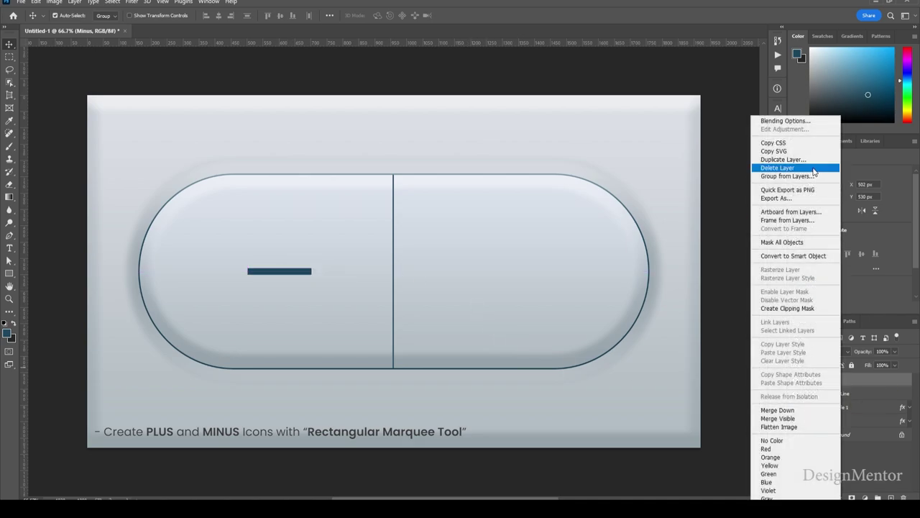
{"action": "left_click", "coordinate": [780, 159]}
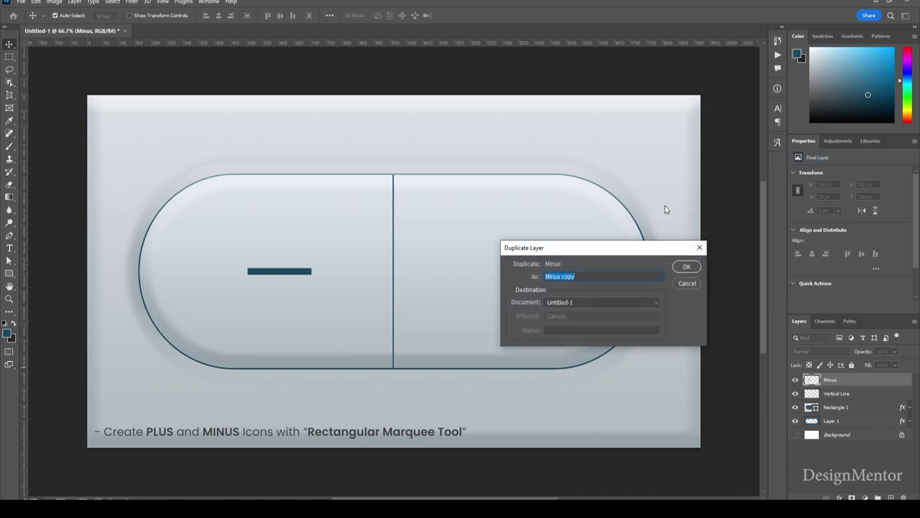
{"action": "type", "text": "Pluss"}
{"action": "key", "text": "Return"}
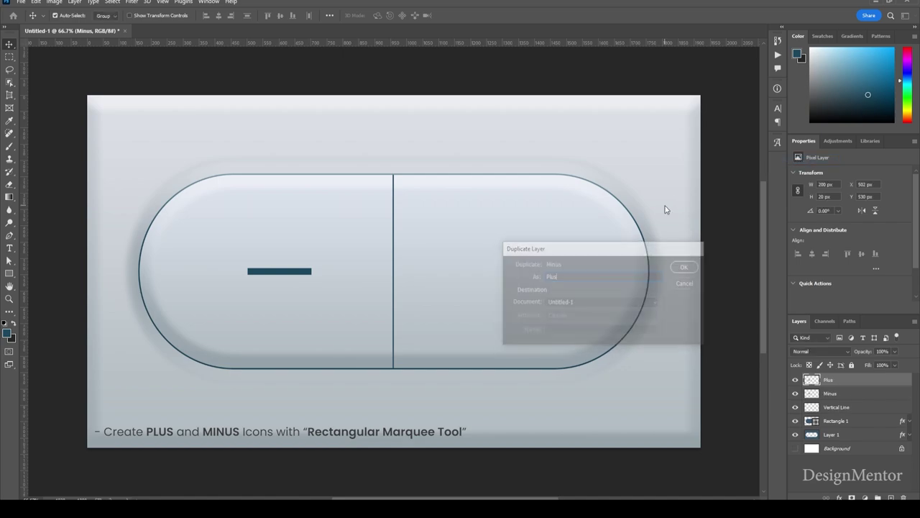
Nudge the Plus bar right to X 1282, level with the minus bar in the right half.
{"action": "key", "text": "shift+Right"}
{"action": "key", "text": "shift+Right"}
{"action": "key", "text": "shift+Right"}
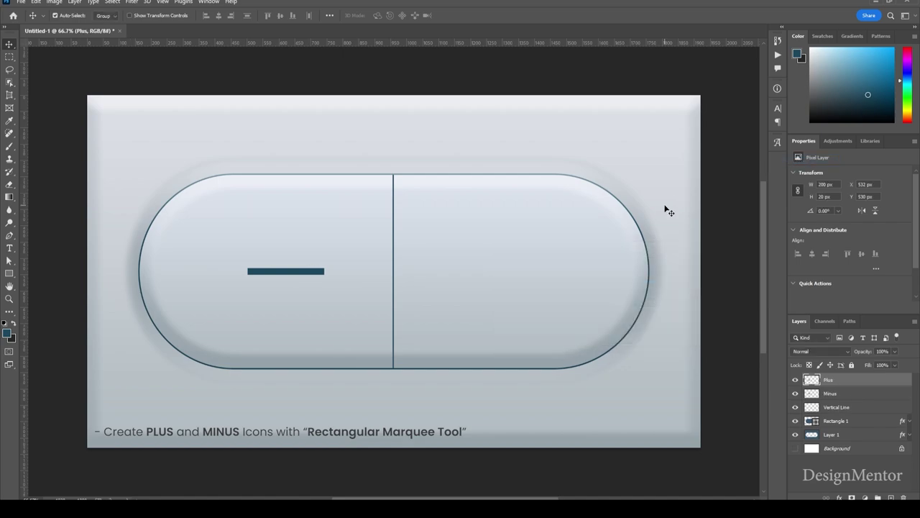
{"action": "key", "text": "shift+Right"}
{"action": "key", "text": "shift+Right"}
{"action": "key", "text": "shift+Right"}
{"action": "key", "text": "shift+Right"}
{"action": "key", "text": "shift+Right"}
{"action": "key", "text": "shift+Right"}
{"action": "key", "text": "shift+Right"}
{"action": "key", "text": "shift+Right"}
{"action": "key", "text": "shift+Right"}
{"action": "key", "text": "shift+Right"}
{"action": "key", "text": "shift+Right"}
{"action": "key", "text": "shift+Right"}
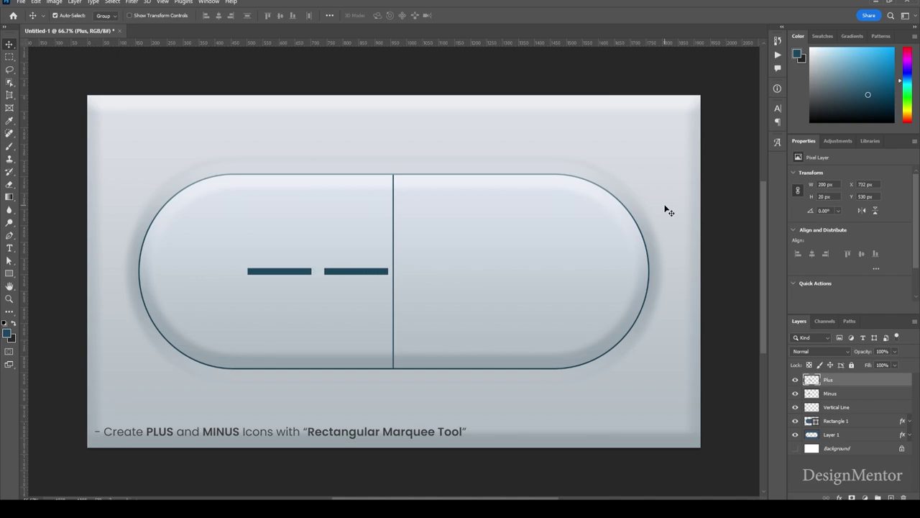
{"action": "key", "text": "shift+Right"}
{"action": "key", "text": "shift+Right"}
{"action": "key", "text": "shift+Right"}
{"action": "key", "text": "shift+Right"}
{"action": "key", "text": "shift+Right"}
{"action": "key", "text": "shift+Right"}
{"action": "key", "text": "shift+Right"}
{"action": "key", "text": "shift+Right"}
{"action": "key", "text": "shift+Right"}
{"action": "key", "text": "shift+Right"}
{"action": "key", "text": "shift+Right"}
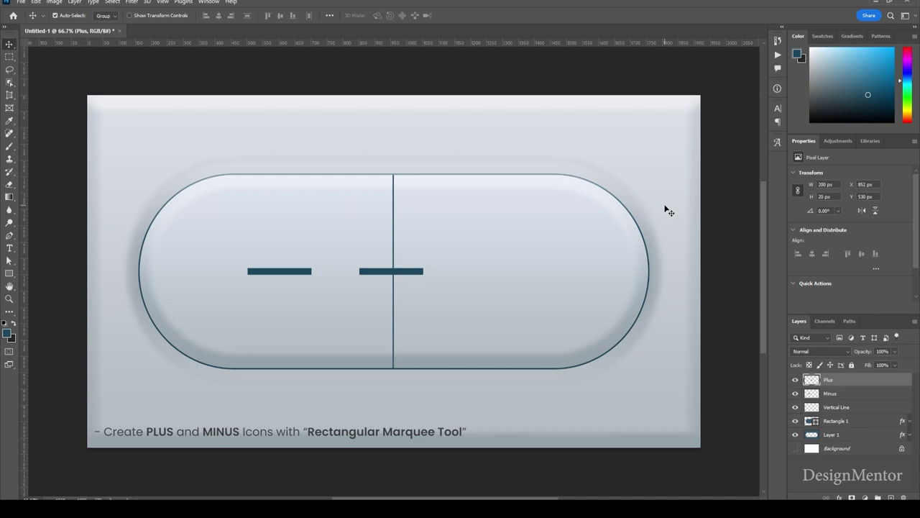
{"action": "key", "text": "shift+Right"}
{"action": "key", "text": "shift+Right"}
{"action": "key", "text": "shift+Right"}
{"action": "key", "text": "shift+Right"}
{"action": "key", "text": "shift+Right"}
{"action": "key", "text": "shift+Right"}
{"action": "key", "text": "shift+Right"}
{"action": "key", "text": "shift+Right"}
{"action": "key", "text": "shift+Right"}
{"action": "key", "text": "shift+Right"}
{"action": "key", "text": "shift+Right"}
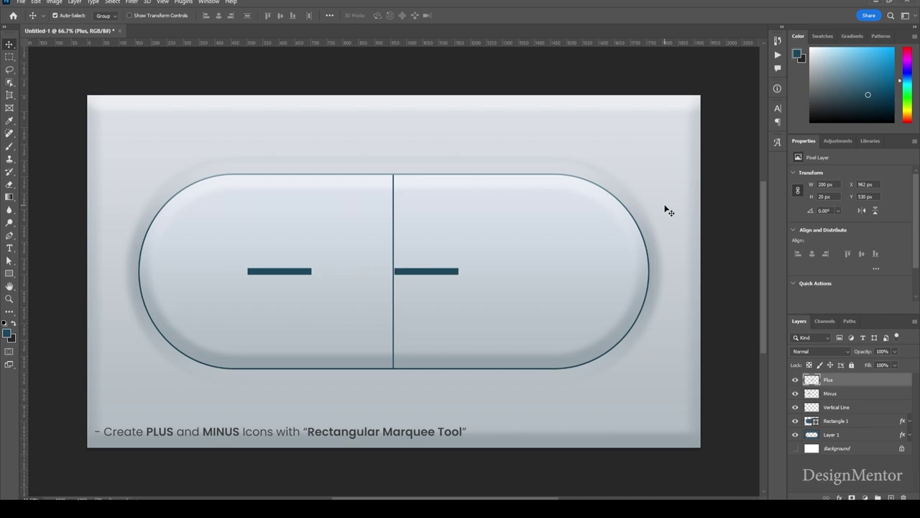
{"action": "key", "text": "shift+Right"}
{"action": "key", "text": "shift+Right"}
{"action": "key", "text": "shift+Right"}
{"action": "key", "text": "shift+Right"}
{"action": "key", "text": "shift+Right"}
{"action": "key", "text": "shift+Right"}
{"action": "key", "text": "shift+Right"}
{"action": "key", "text": "shift+Right"}
{"action": "key", "text": "shift+Right"}
{"action": "key", "text": "shift+Right"}
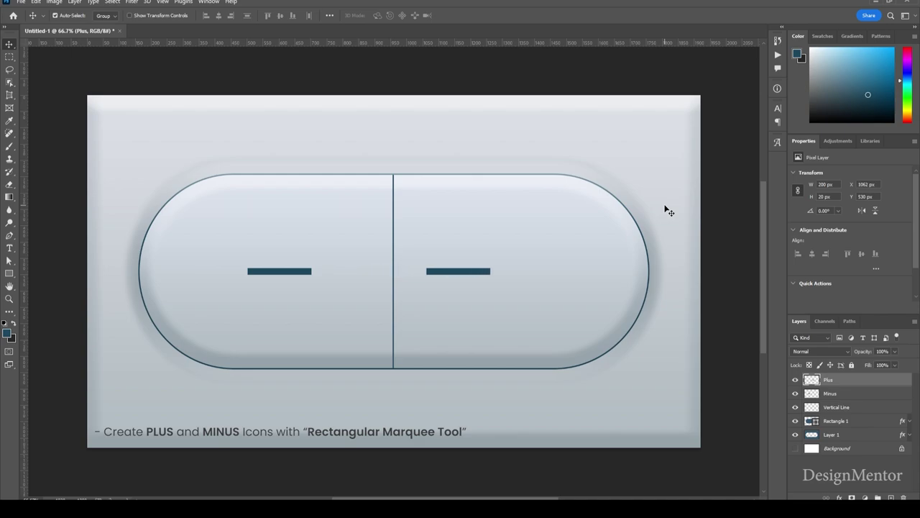
{"action": "key", "text": "shift+Right"}
{"action": "key", "text": "shift+Right"}
{"action": "key", "text": "shift+Right"}
{"action": "key", "text": "shift+Right"}
{"action": "key", "text": "shift+Right"}
{"action": "key", "text": "shift+Right"}
{"action": "key", "text": "shift+Right"}
{"action": "key", "text": "shift+Right"}
{"action": "key", "text": "shift+Right"}
{"action": "key", "text": "shift+Right"}
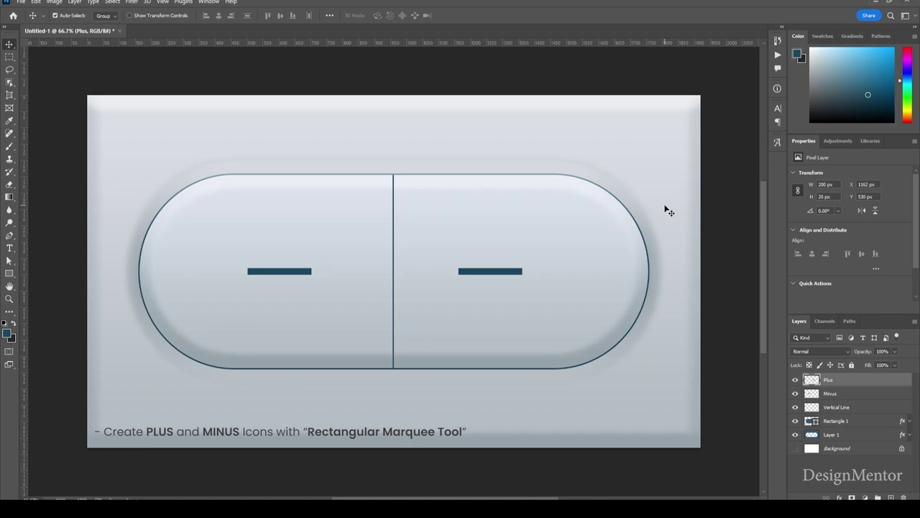
{"action": "key", "text": "shift+Right"}
{"action": "key", "text": "shift+Right"}
{"action": "key", "text": "shift+Right"}
{"action": "key", "text": "shift+Right"}
{"action": "key", "text": "shift+Right"}
{"action": "key", "text": "shift+Right"}
{"action": "key", "text": "shift+Right"}
{"action": "key", "text": "shift+Right"}
{"action": "key", "text": "shift+Right"}
{"action": "key", "text": "shift+Right"}
{"action": "key", "text": "shift+Right"}
{"action": "key", "text": "shift+Right"}
{"action": "key", "text": "shift+Right"}
{"action": "key", "text": "shift+Right"}
{"action": "key", "text": "shift+Left"}
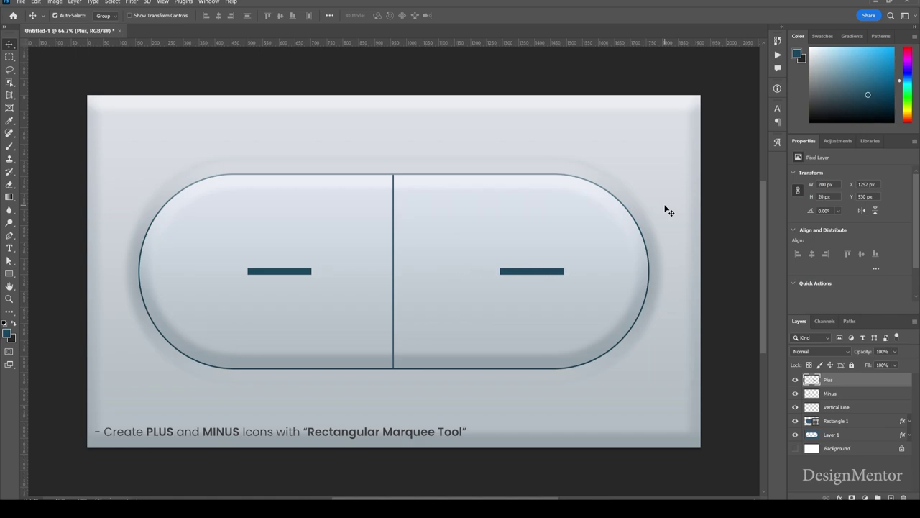
{"action": "key", "text": "shift+Left"}
{"action": "key", "text": "shift+Right"}
{"action": "key", "text": "shift+Left"}
{"action": "key", "text": "shift+Right"}
{"action": "key", "text": "shift+Left"}
Duplicate the Plus layer to create a second bar.
{"action": "right_click", "coordinate": [837, 384]}
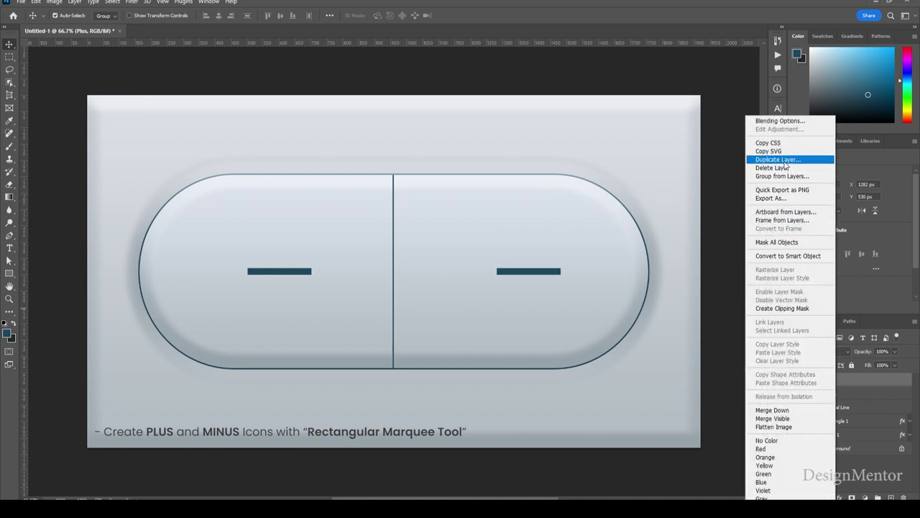
{"action": "left_click", "coordinate": [785, 160]}
{"action": "left_click", "coordinate": [587, 277]}
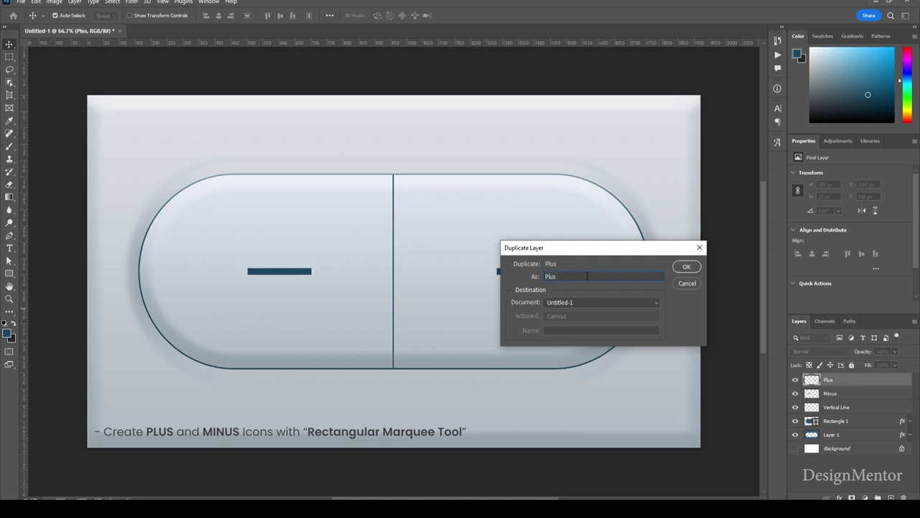
{"action": "key", "text": "Return"}
Rotate the duplicated bar exactly 90° so it crosses the first, forming a plus sign.
{"action": "key", "text": "ctrl+t"}
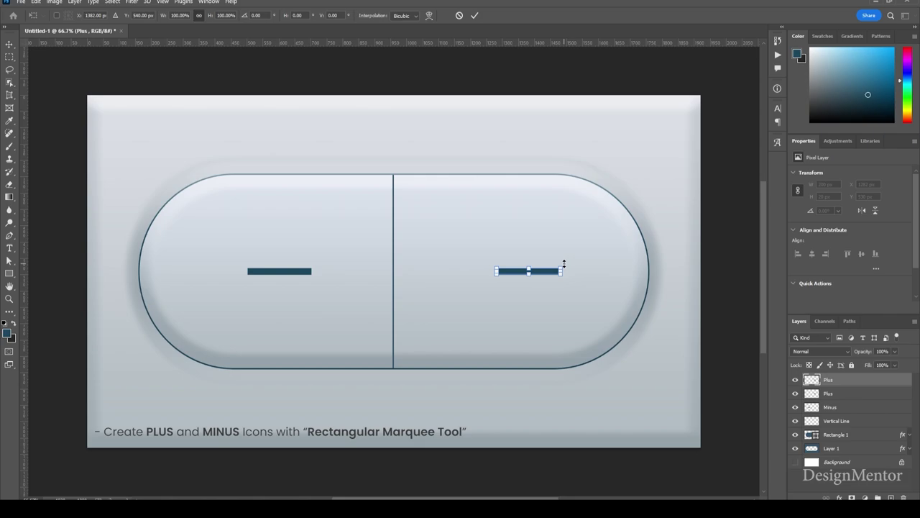
{"action": "left_click_drag", "start_coordinate": [562, 261], "coordinate": [536, 298]}
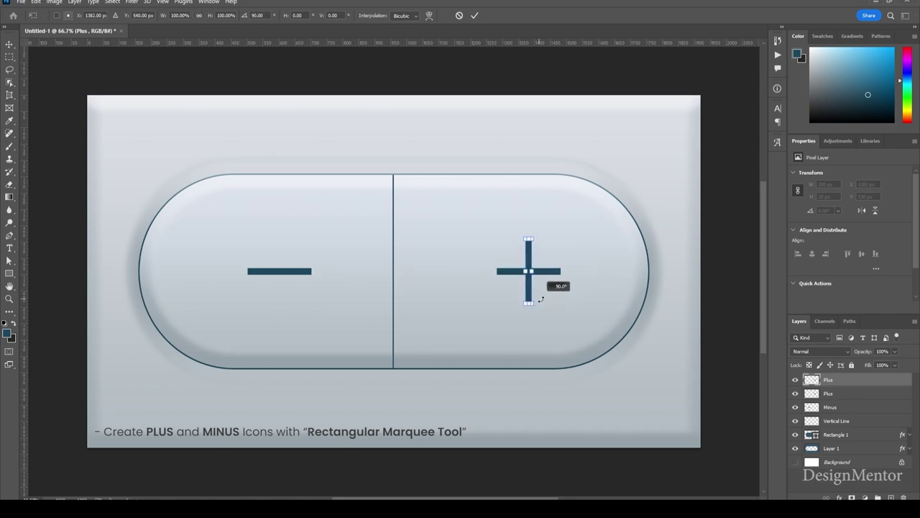
{"action": "left_click_drag", "start_coordinate": [536, 298], "coordinate": [537, 298]}
{"action": "left_click", "coordinate": [474, 15]}
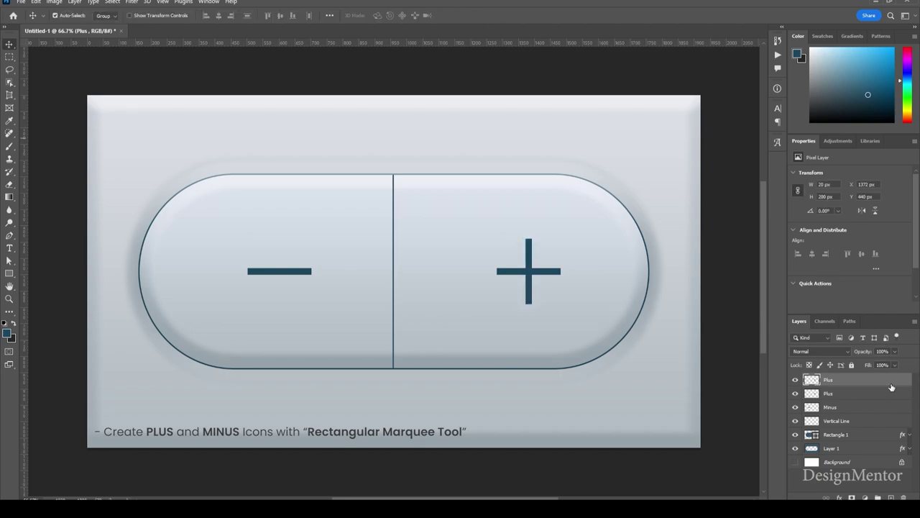
{"action": "left_click", "coordinate": [839, 448]}
Set Layer 1's Bevel & Emboss direction to Down in its blending options.
{"action": "right_click", "coordinate": [839, 448]}
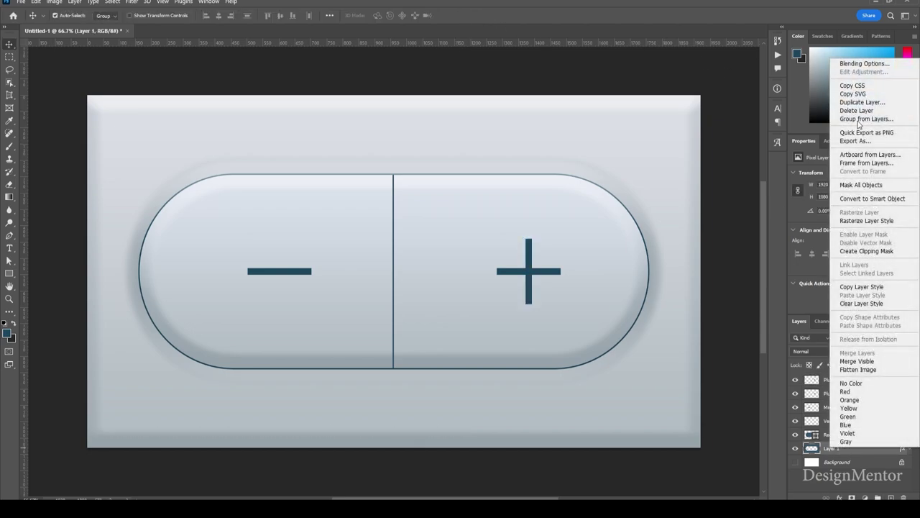
{"action": "left_click", "coordinate": [854, 64]}
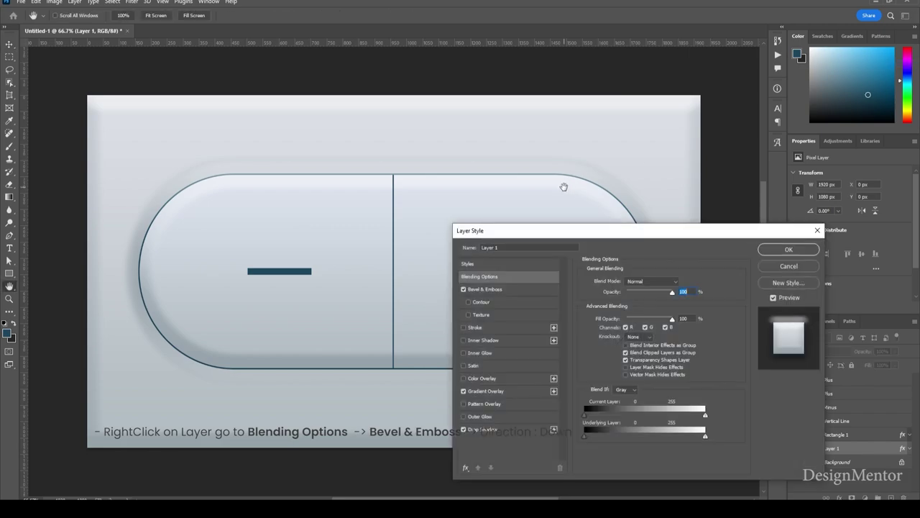
{"action": "left_click", "coordinate": [503, 290]}
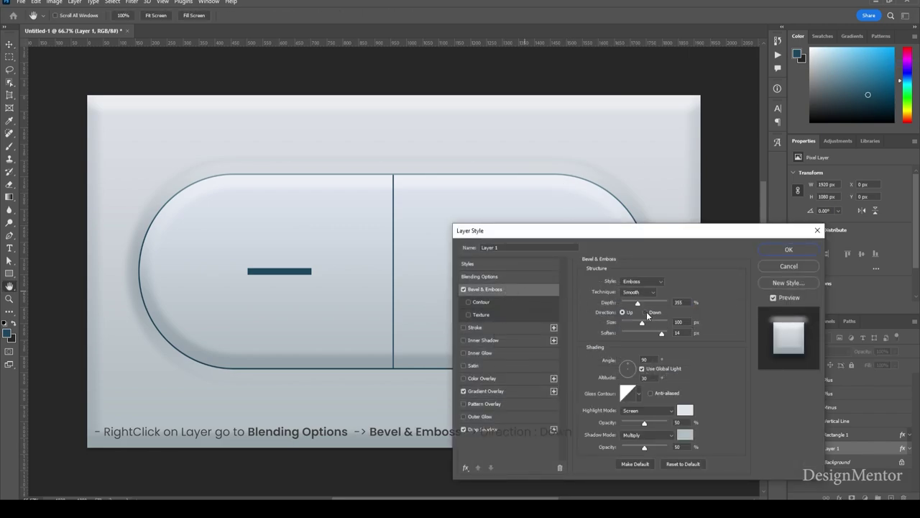
{"action": "left_click", "coordinate": [645, 312]}
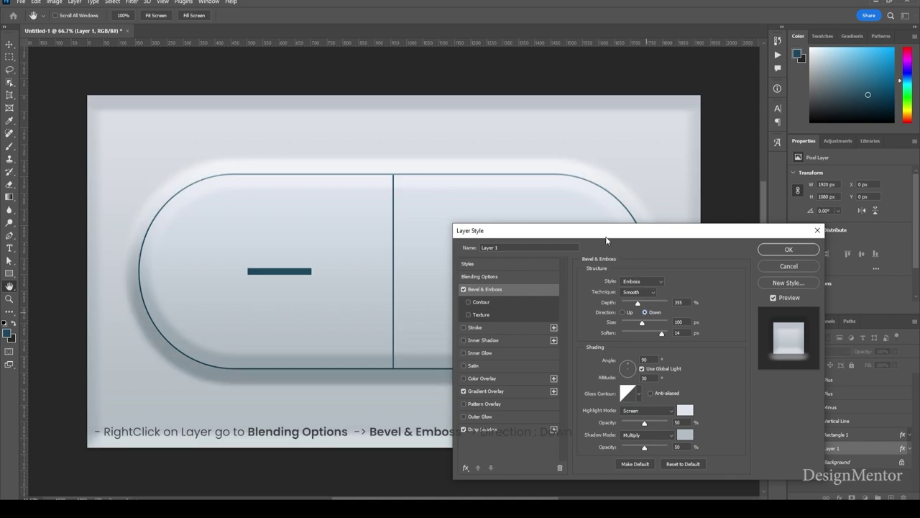
{"action": "left_click_drag", "start_coordinate": [606, 239], "coordinate": [709, 146]}
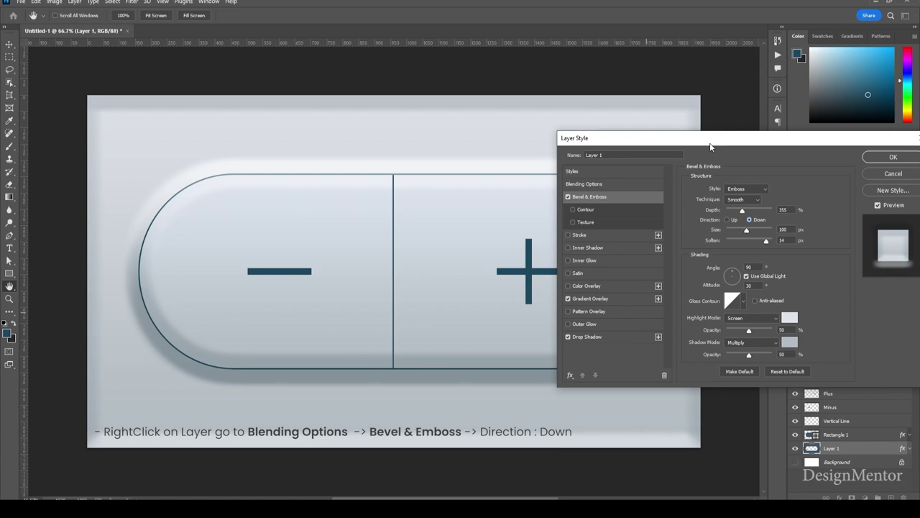
Change the emboss highlight colour and set the emboss shadow to a light blue-gray.
{"action": "left_click", "coordinate": [790, 318]}
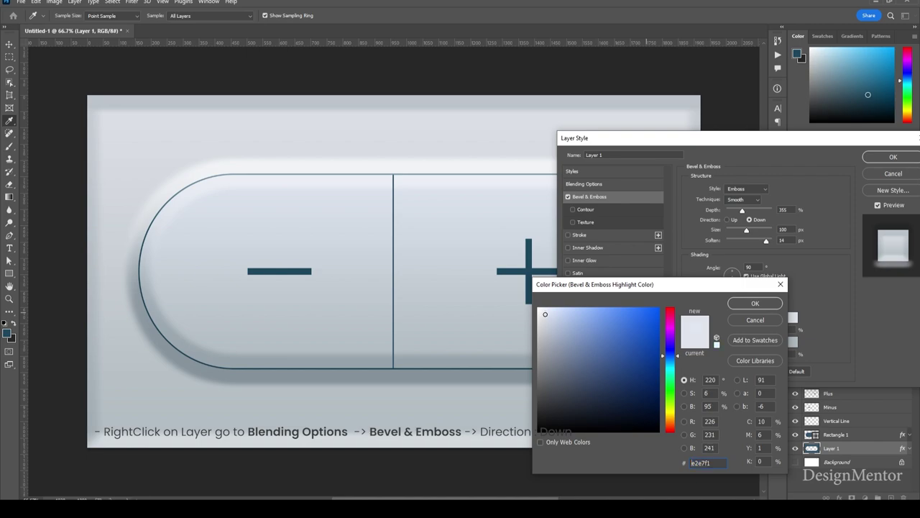
{"action": "left_click", "coordinate": [753, 305]}
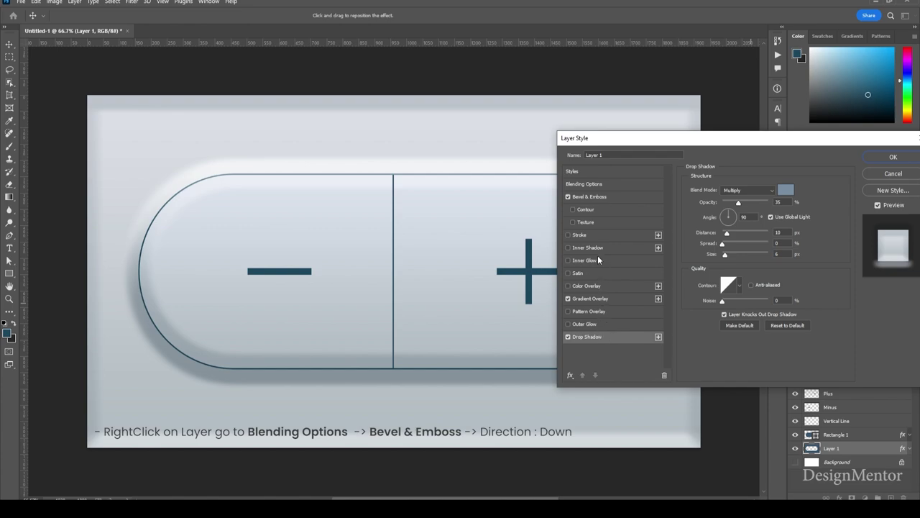
{"action": "left_click", "coordinate": [594, 199]}
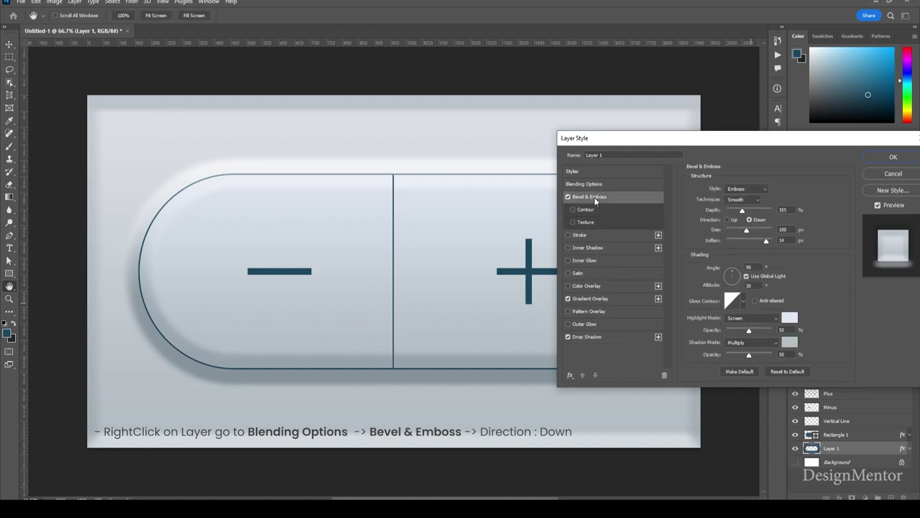
{"action": "left_click", "coordinate": [789, 342]}
{"action": "left_click_drag", "start_coordinate": [555, 331], "coordinate": [556, 326]}
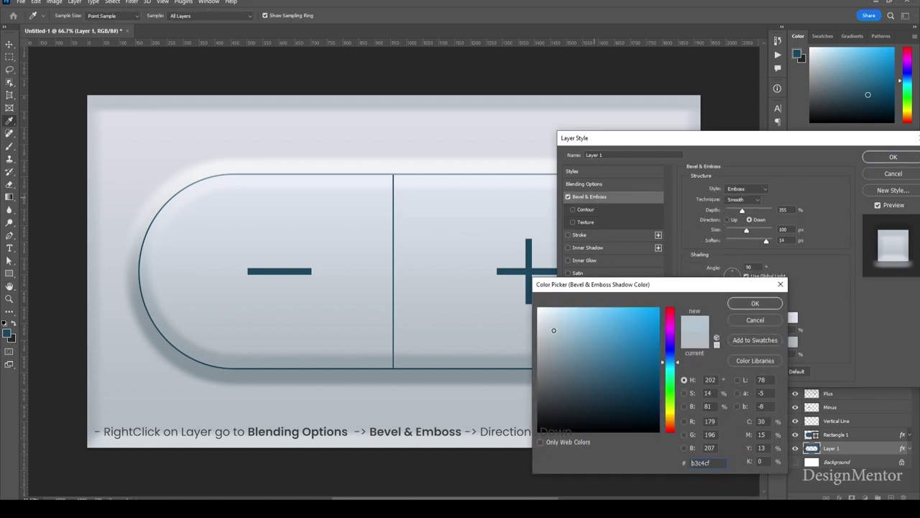
{"action": "left_click", "coordinate": [556, 325]}
{"action": "left_click", "coordinate": [755, 302]}
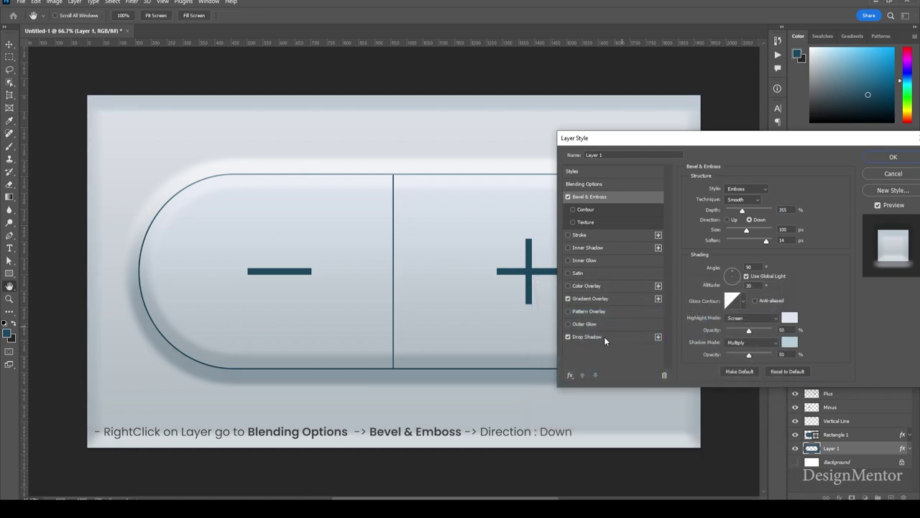
Give the drop shadow a lighter blue colour (#92abc1) and distance 5, then apply the style.
{"action": "left_click", "coordinate": [606, 336]}
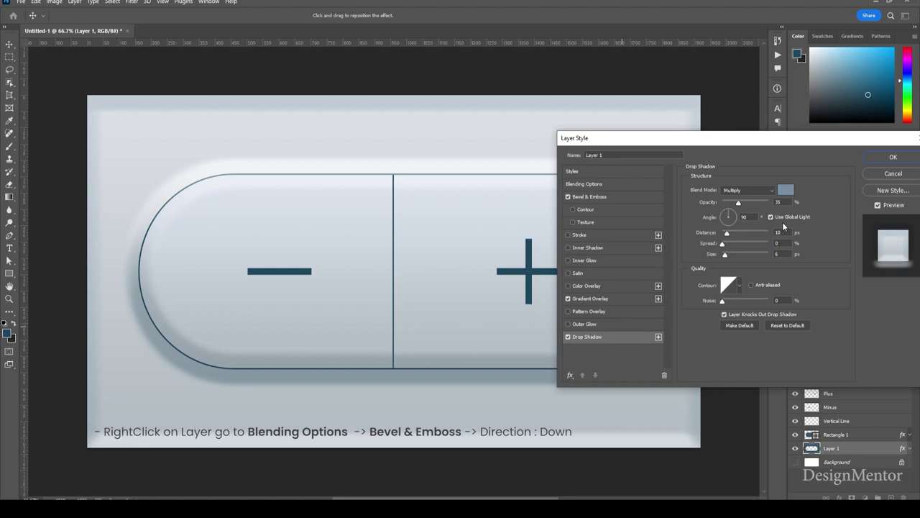
{"action": "left_click", "coordinate": [785, 191]}
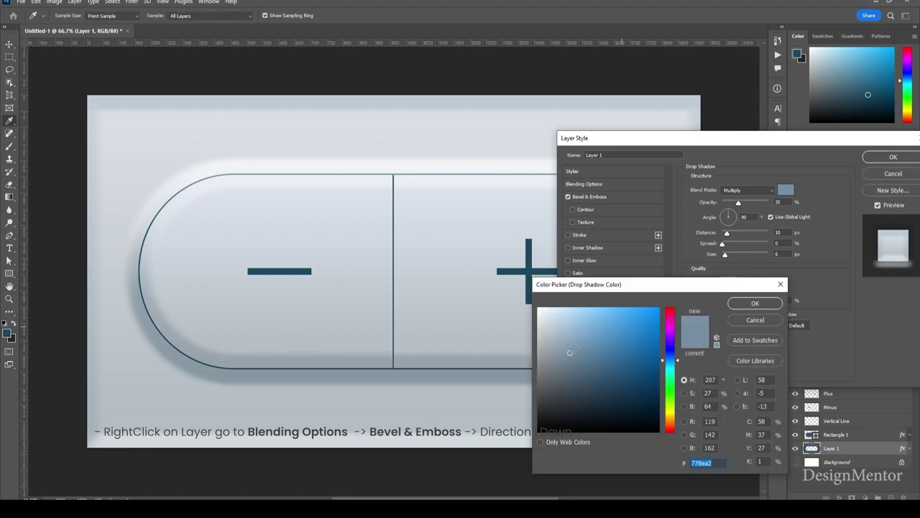
{"action": "left_click", "coordinate": [567, 338]}
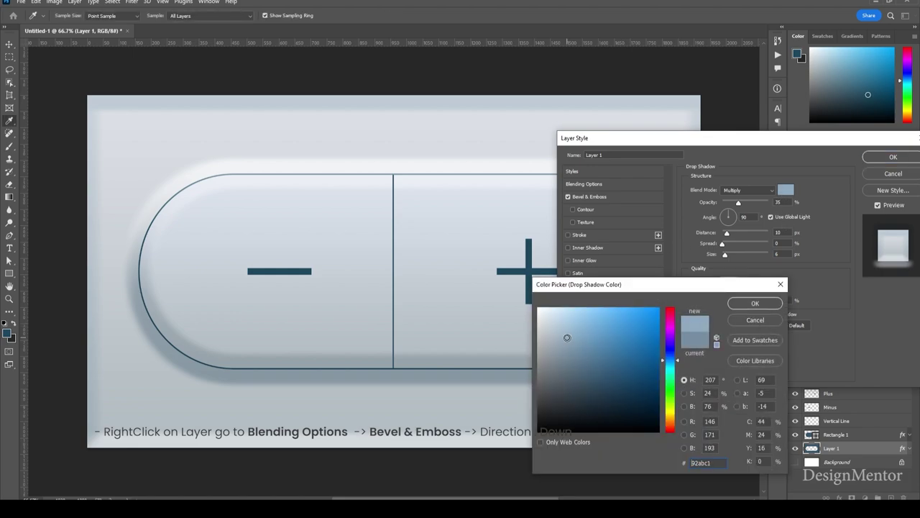
{"action": "left_click", "coordinate": [754, 303]}
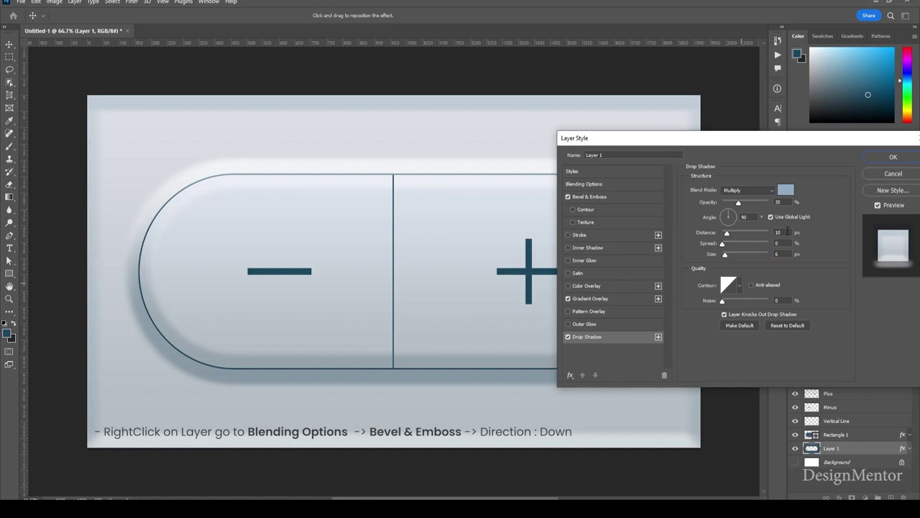
{"action": "double_click", "coordinate": [777, 232]}
{"action": "type", "text": "5"}
{"action": "left_click", "coordinate": [893, 156]}
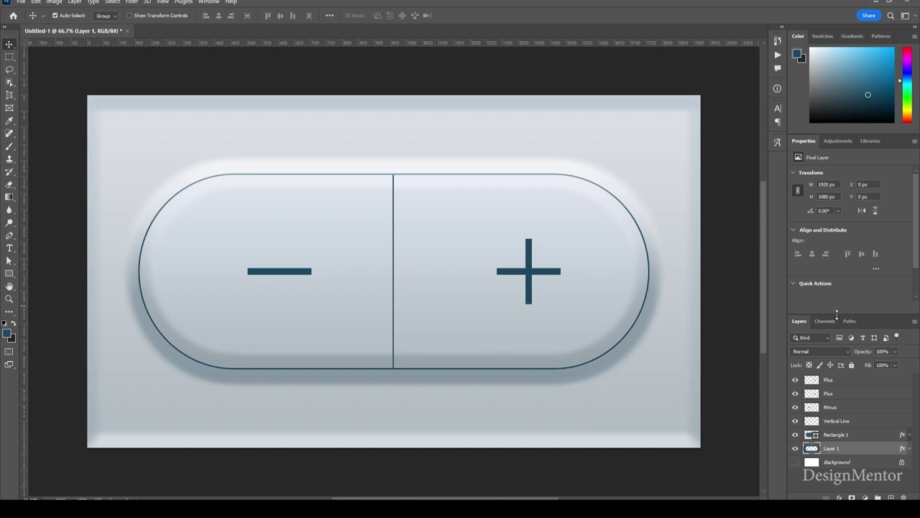